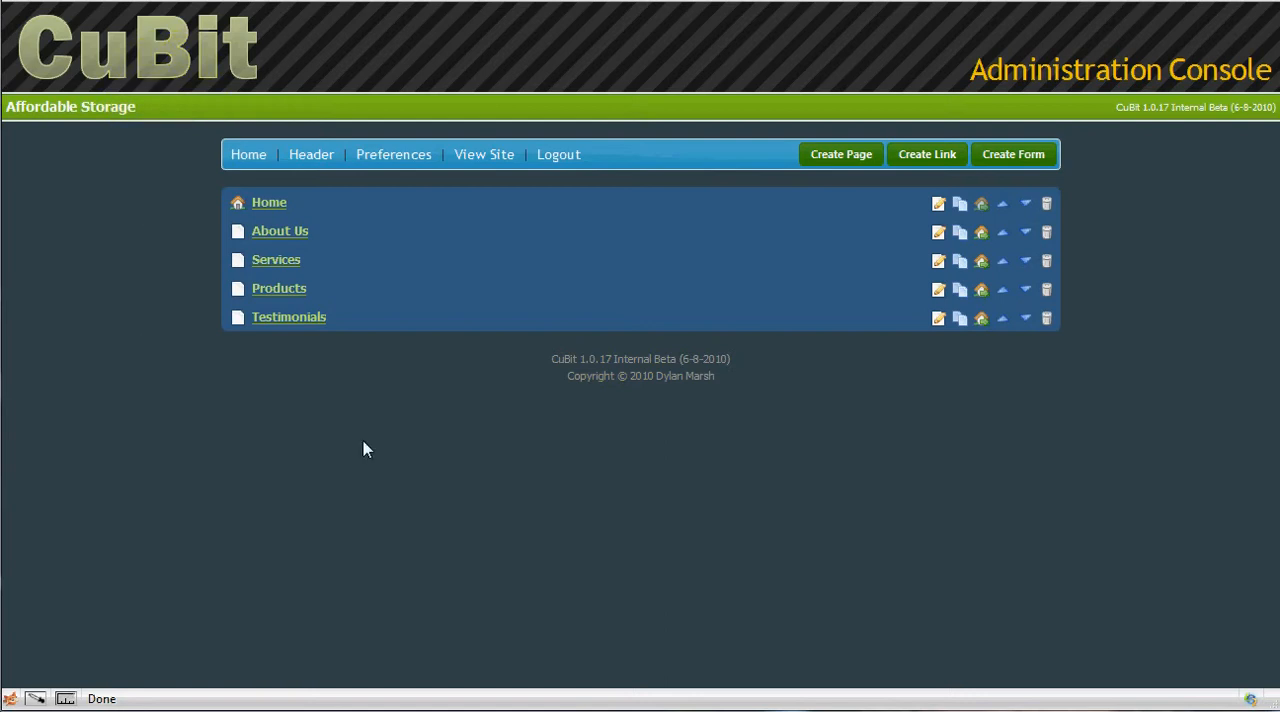
Create a new page with Gallery as both its title and its menu text.
{"action": "left_click", "coordinate": [839, 156]}
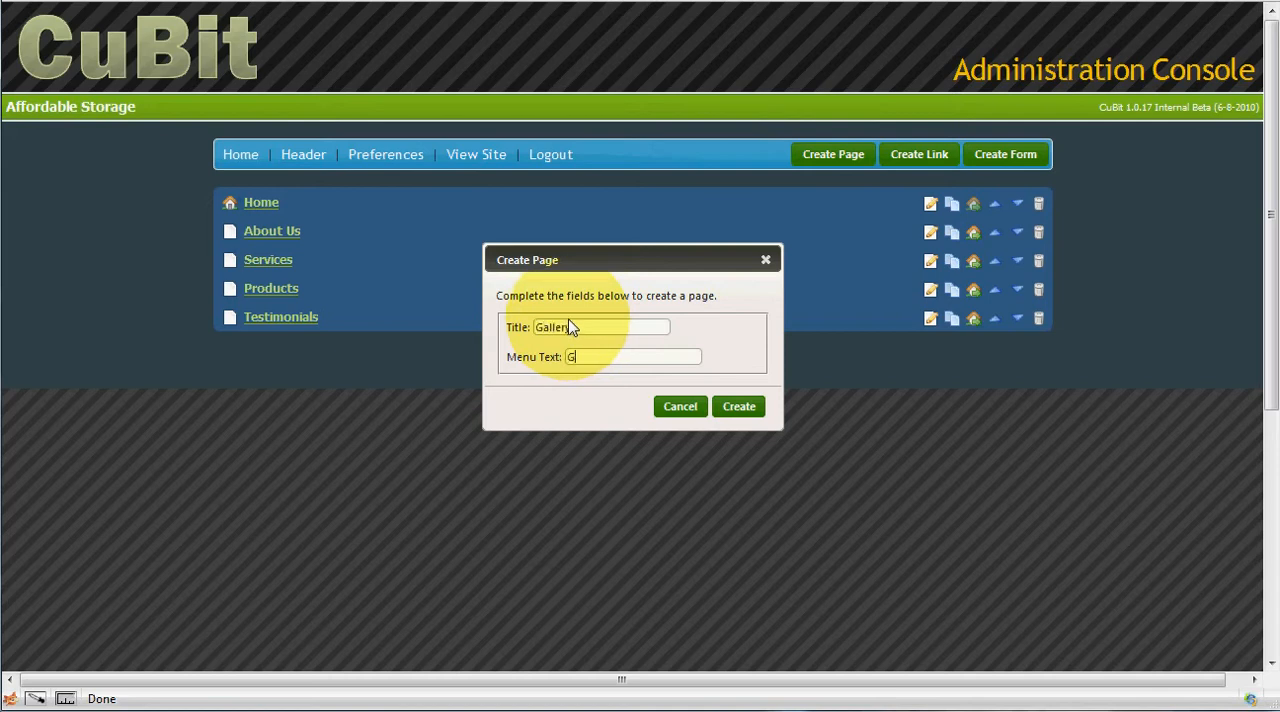
{"action": "left_click", "coordinate": [740, 407]}
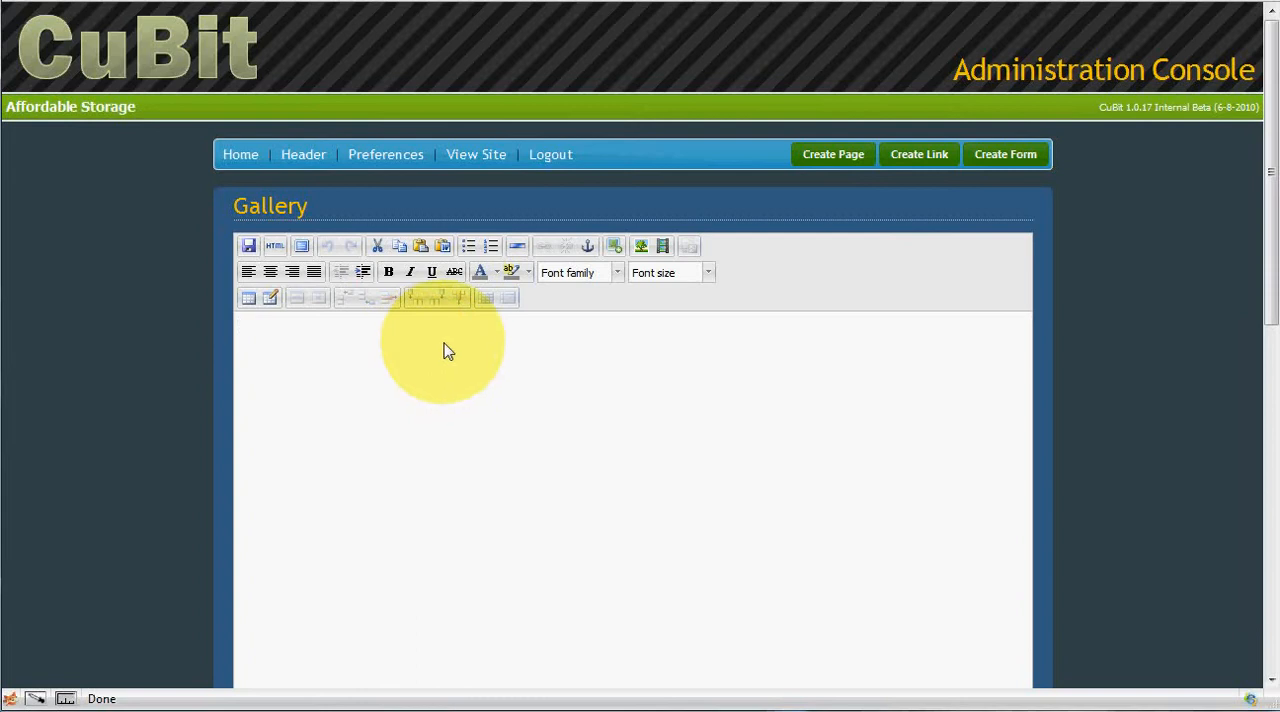
Open the image manager from the Gallery page's empty body and create a folder named gallery in /uploads.
{"action": "left_click", "coordinate": [299, 337]}
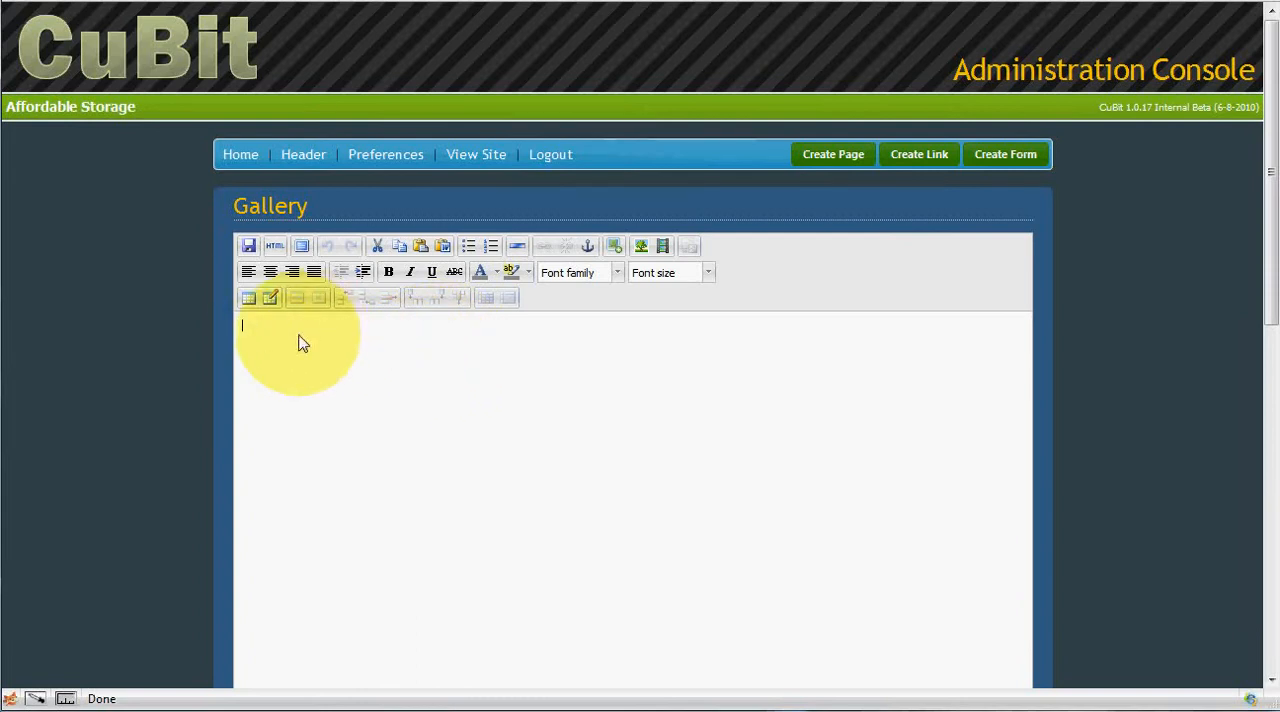
{"action": "left_click", "coordinate": [617, 247]}
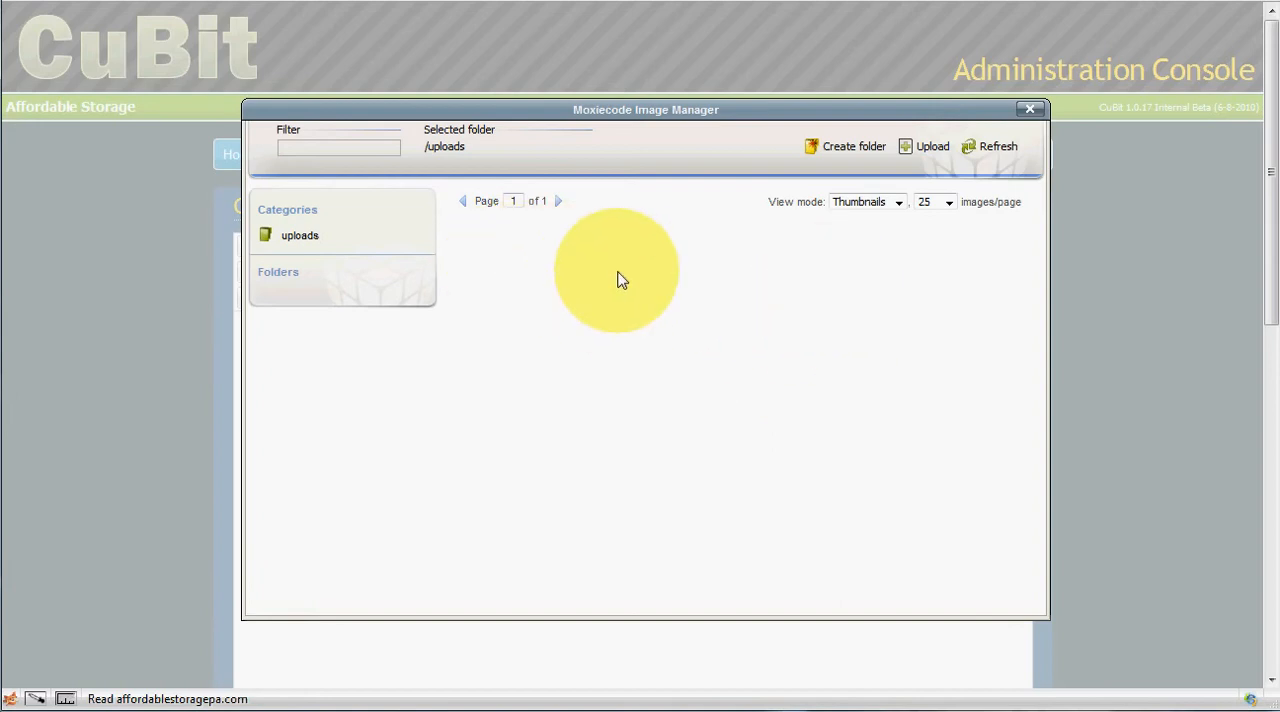
{"action": "left_click", "coordinate": [849, 148]}
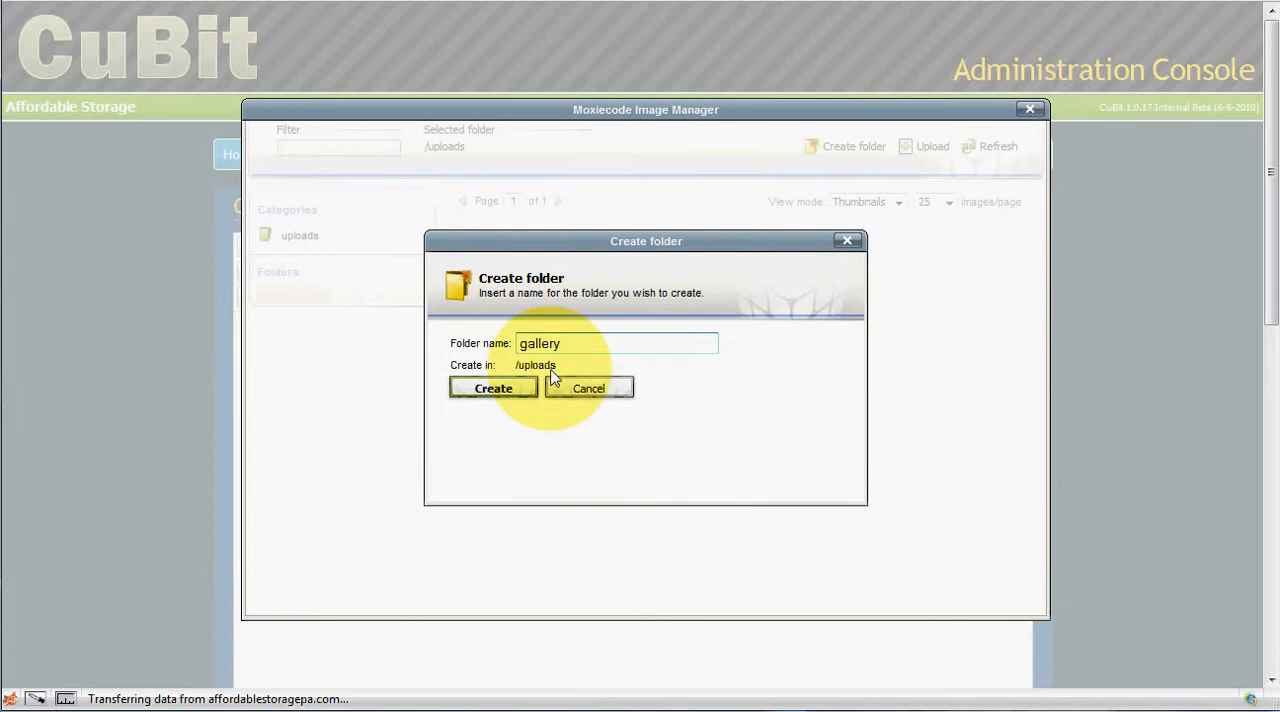
{"action": "left_click", "coordinate": [510, 390]}
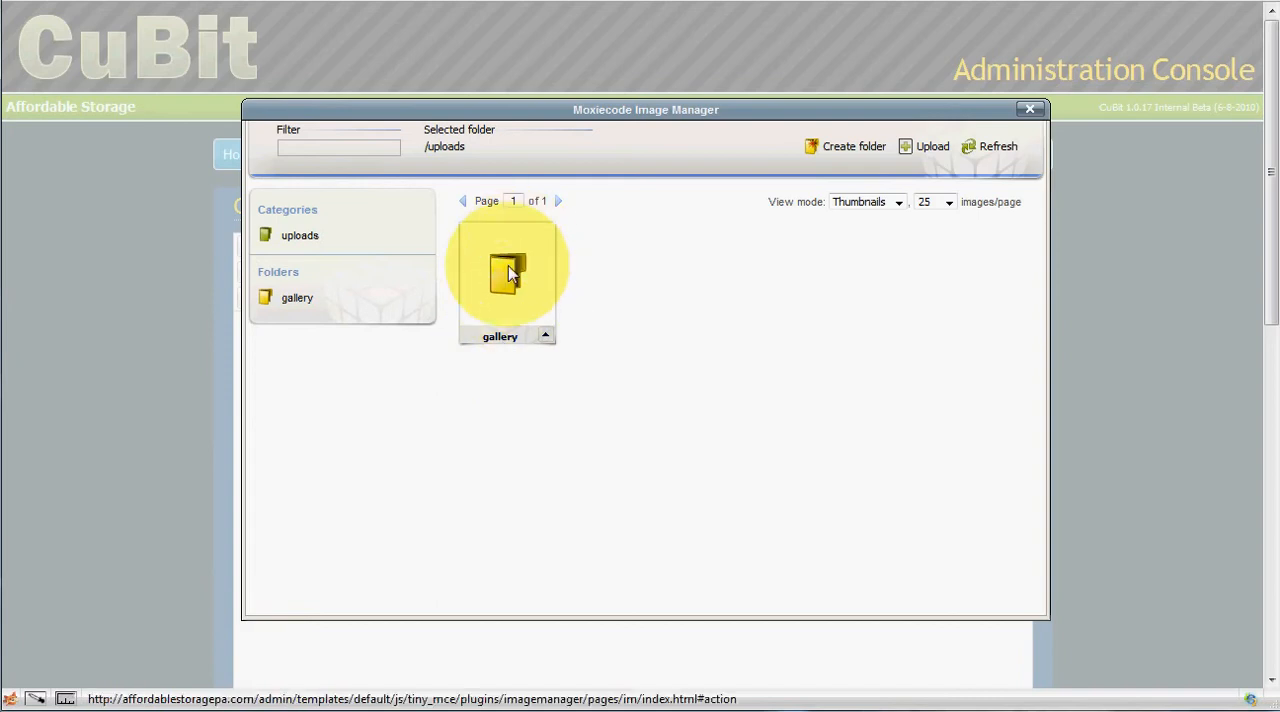
Upload the Service Man, The At Symbol and Contact Us By Phone images into the gallery folder, and close the image manager.
{"action": "left_click", "coordinate": [505, 269]}
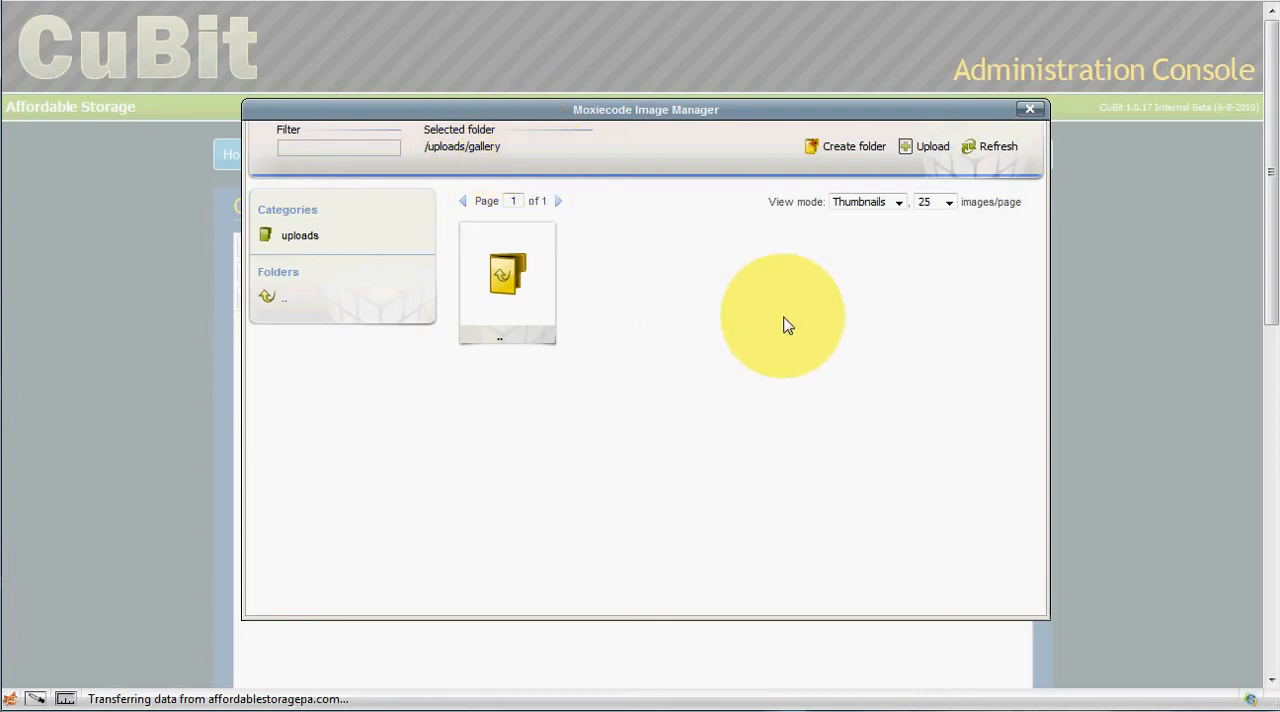
{"action": "left_click", "coordinate": [928, 150]}
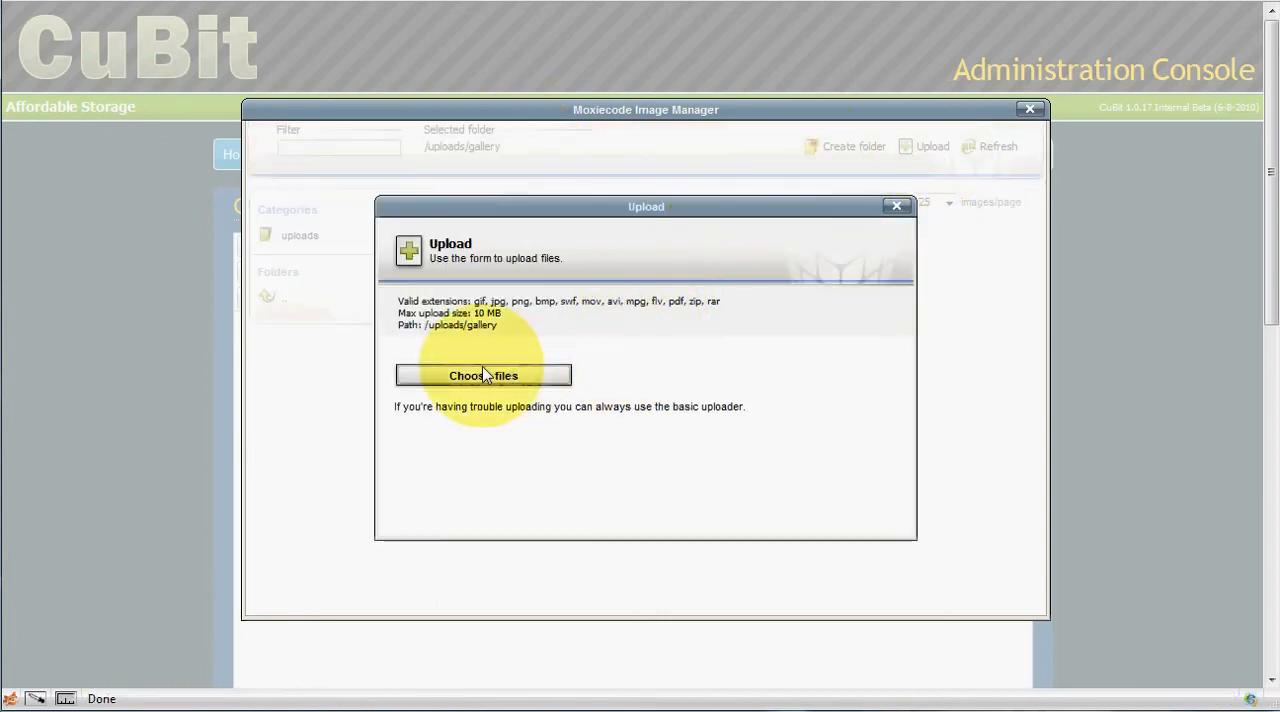
{"action": "left_click", "coordinate": [483, 377]}
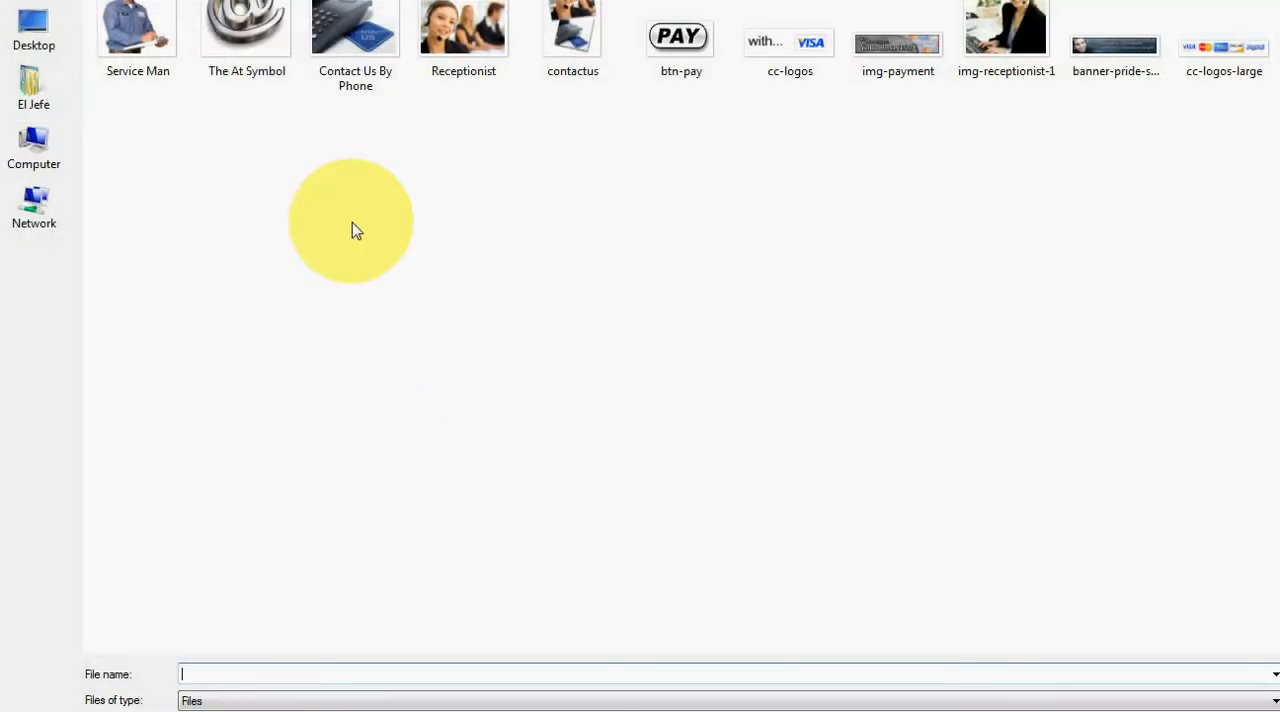
{"action": "left_click", "coordinate": [155, 38]}
{"action": "left_click", "coordinate": [345, 35], "text": "shift"}
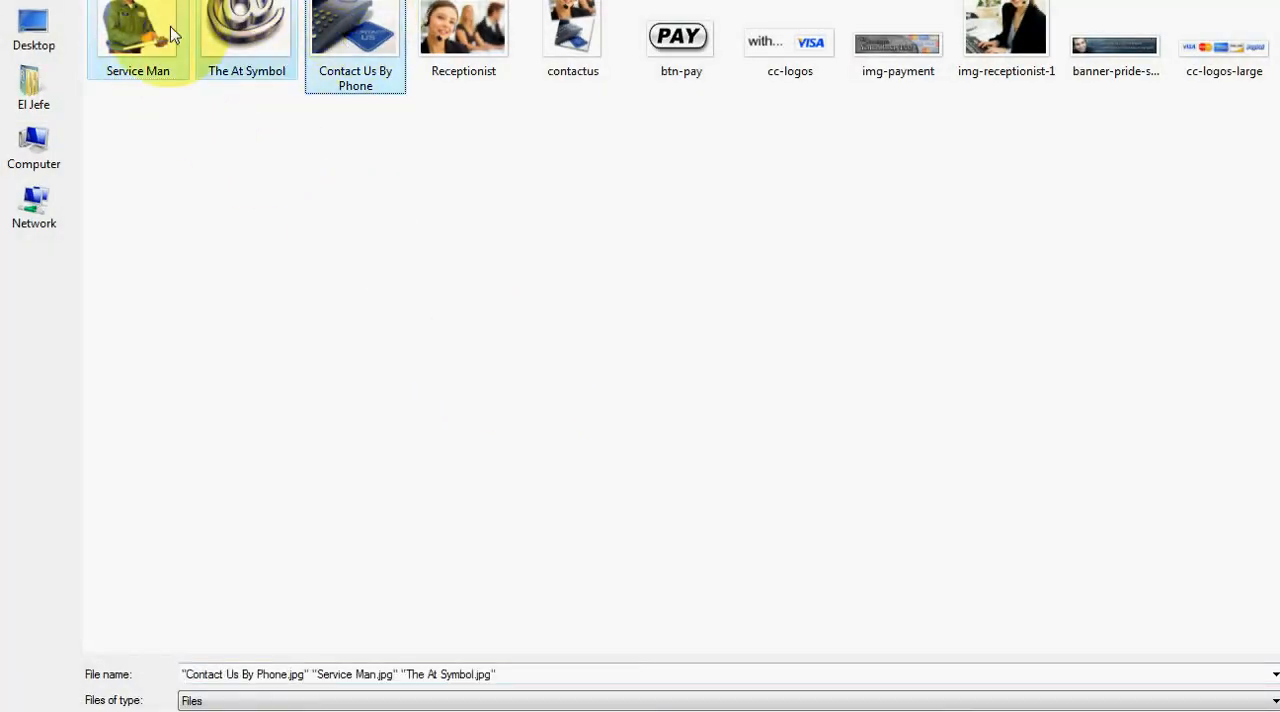
{"action": "left_click", "coordinate": [1279, 672]}
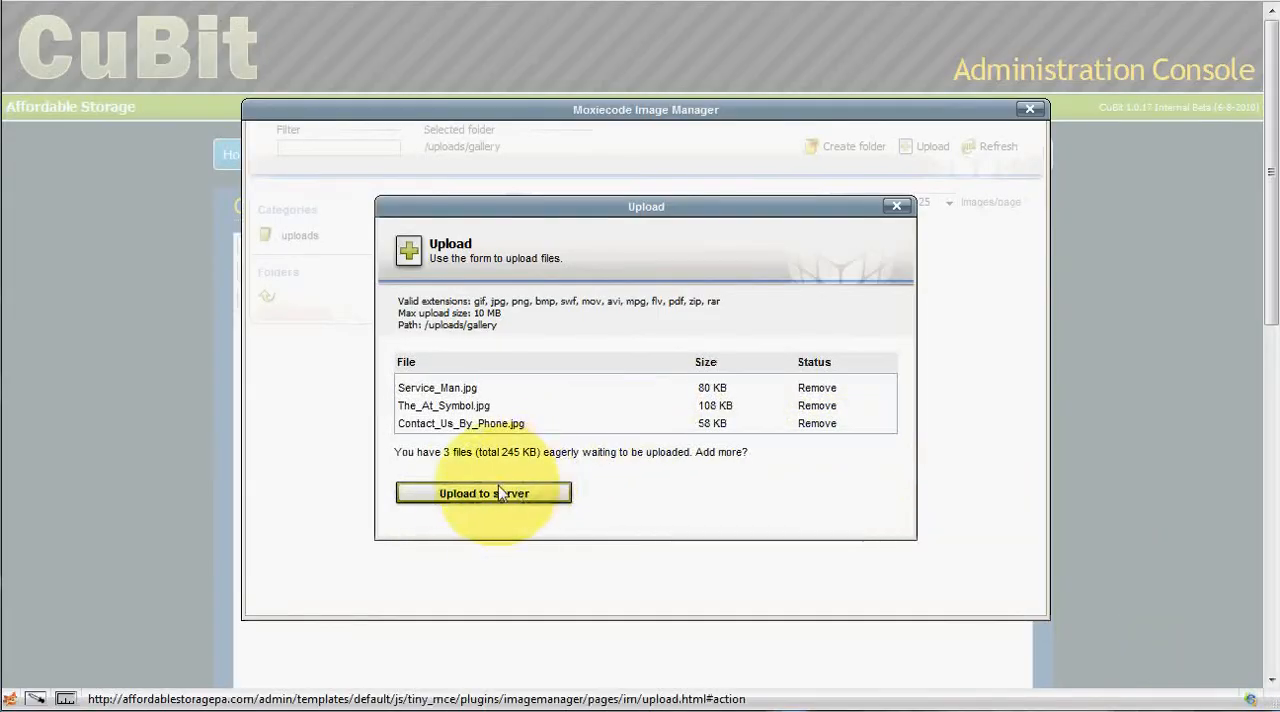
{"action": "left_click", "coordinate": [500, 491]}
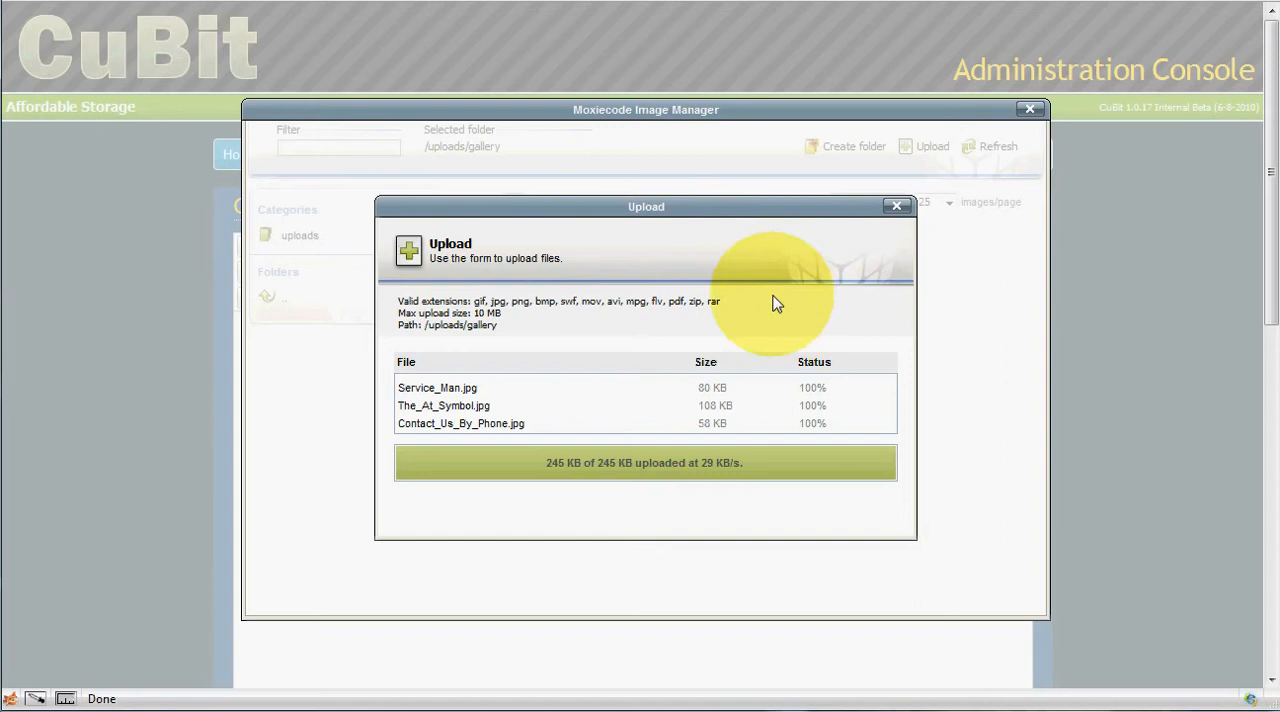
{"action": "left_click", "coordinate": [897, 208]}
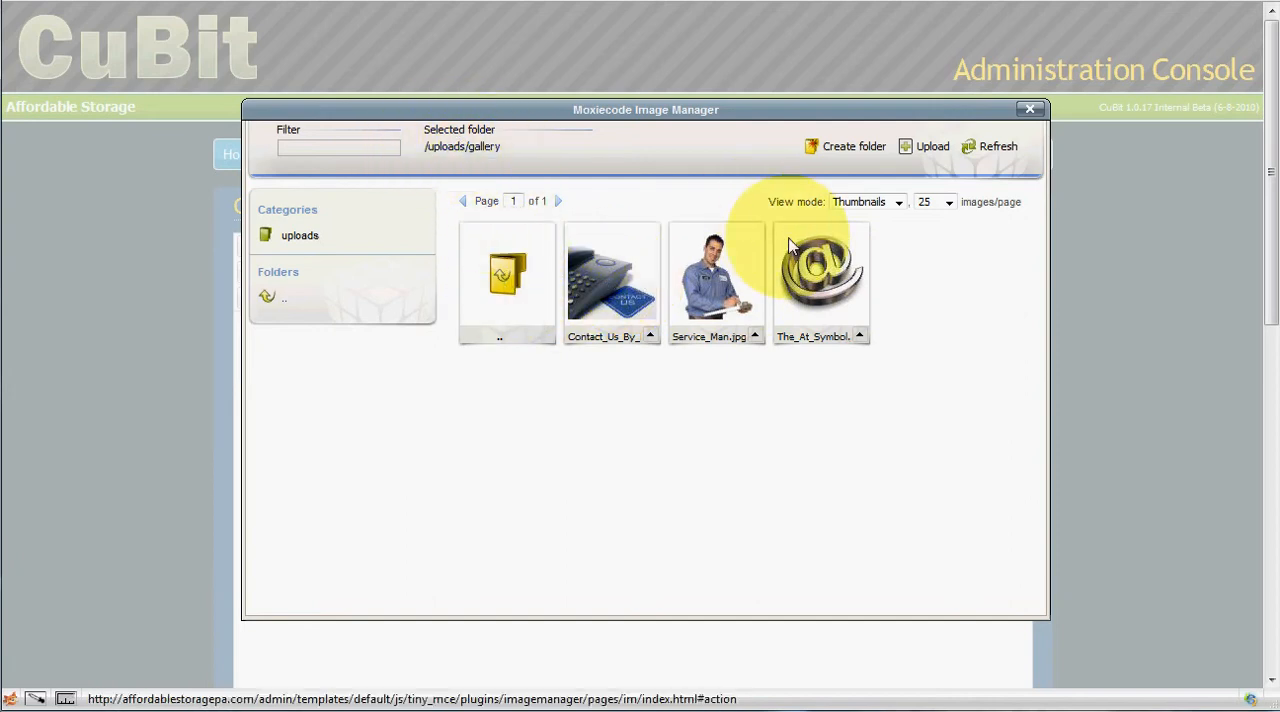
{"action": "left_click", "coordinate": [505, 273]}
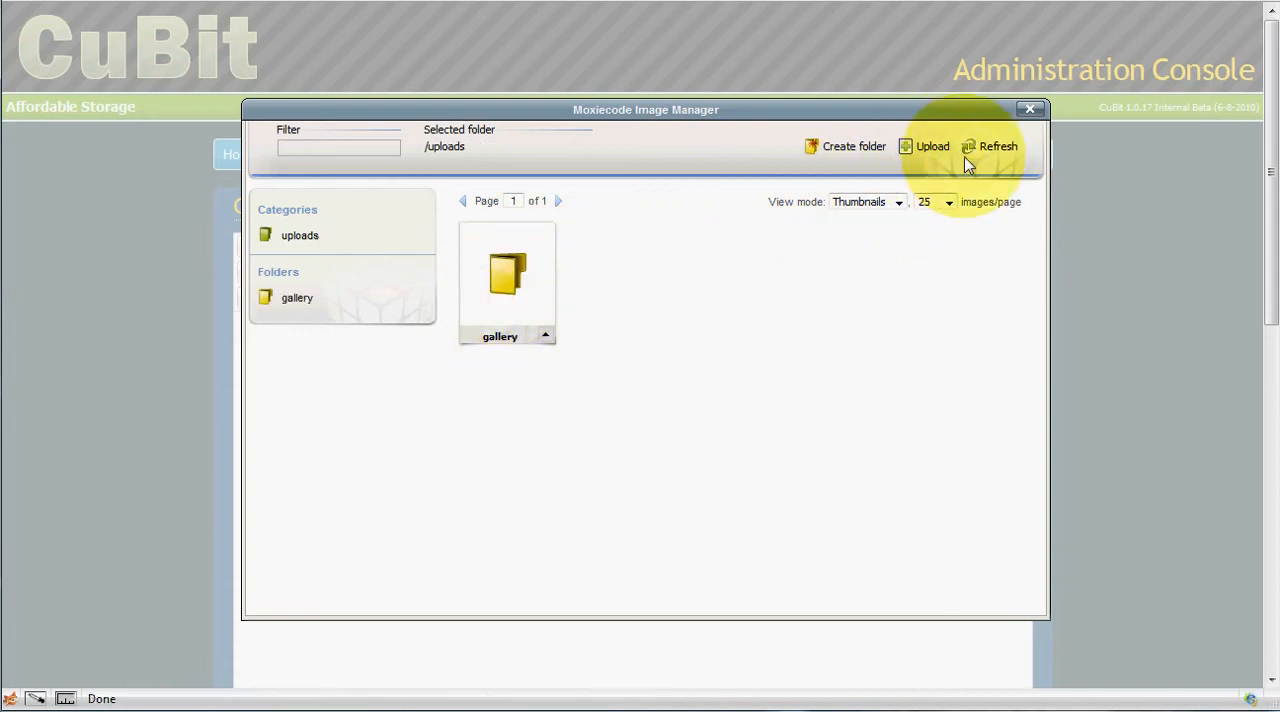
{"action": "left_click", "coordinate": [1031, 111]}
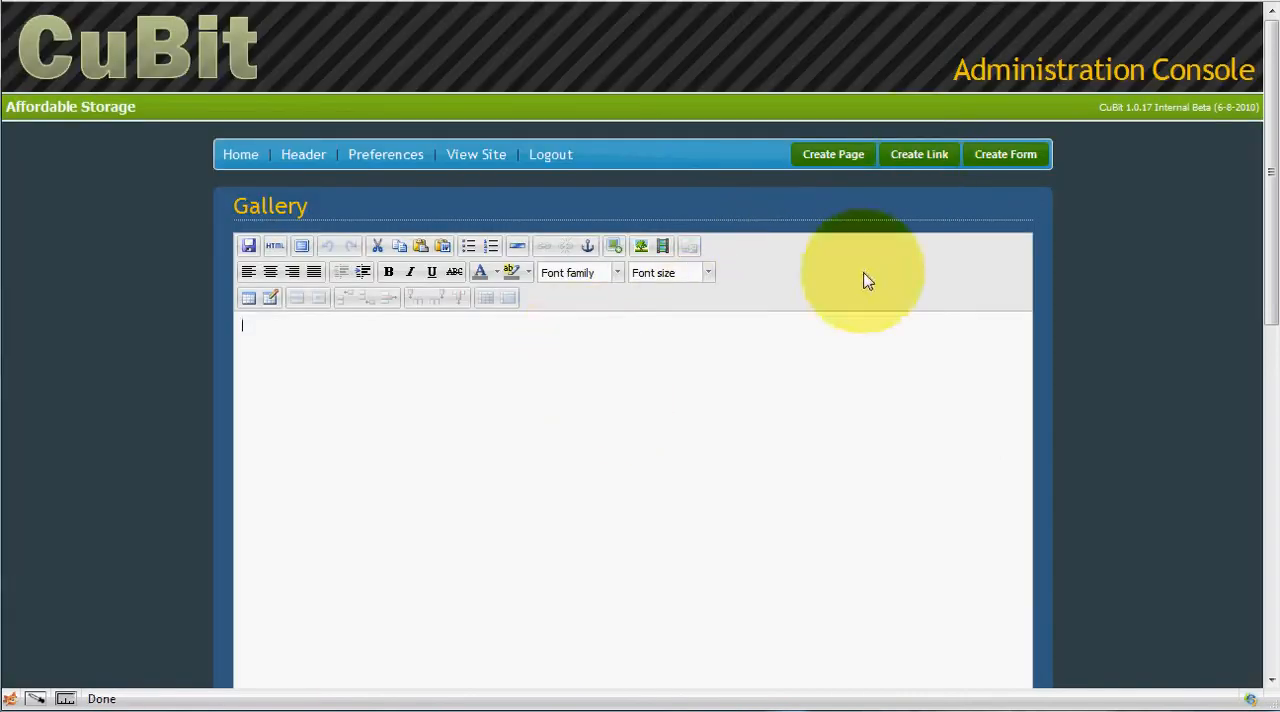
Switch to the SiteTechSupport.com site and open the Cubit Tools page linked at the end of its Cubit Tutorials.
{"action": "left_click", "coordinate": [929, 3]}
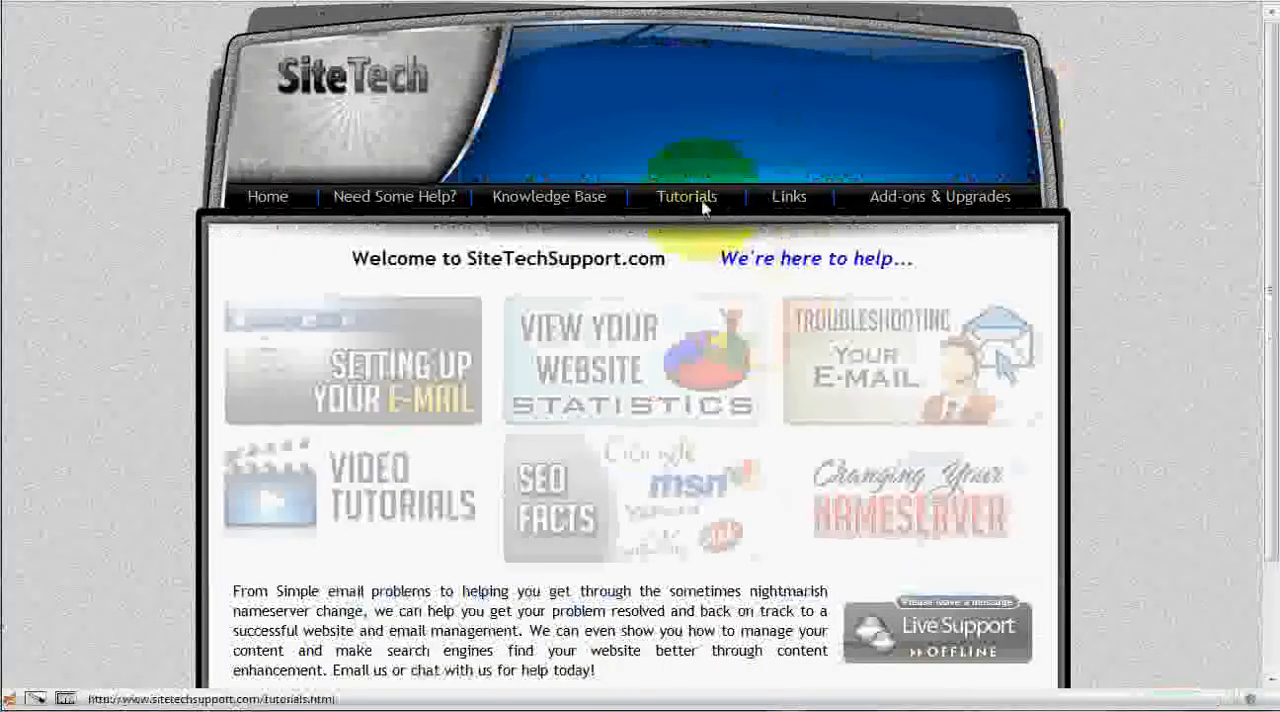
{"action": "left_click", "coordinate": [690, 425]}
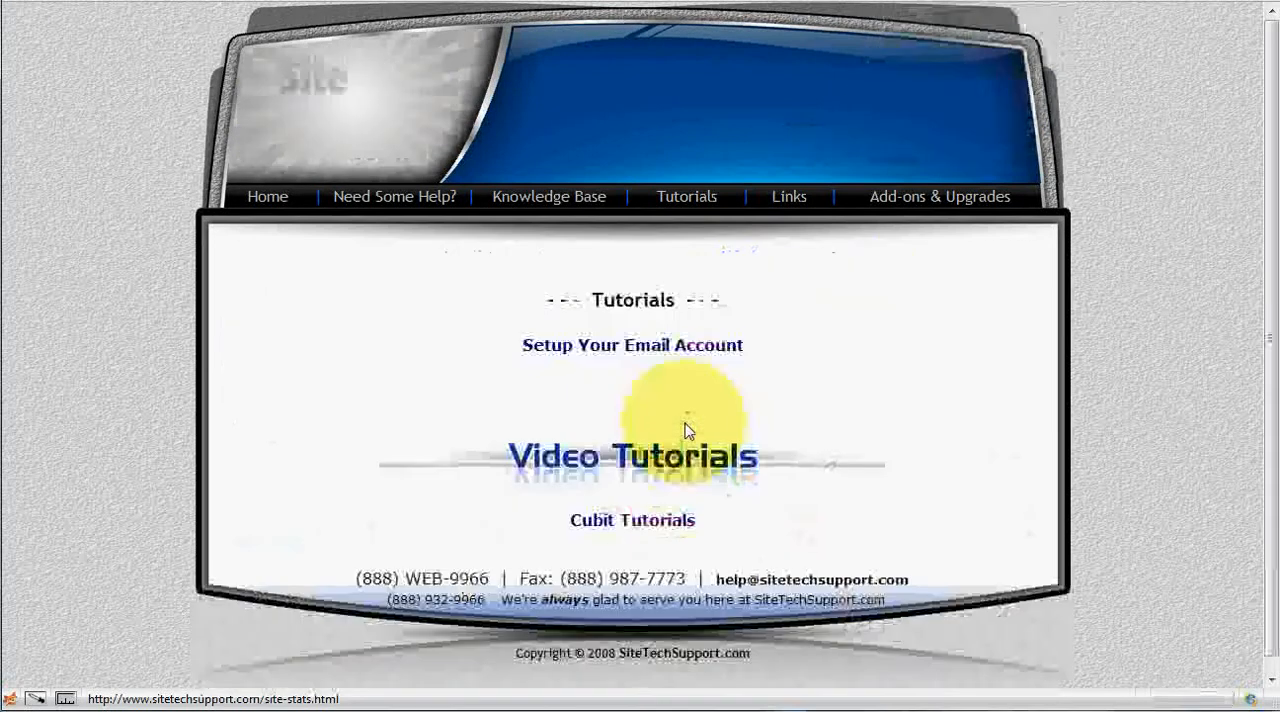
{"action": "left_click", "coordinate": [618, 520]}
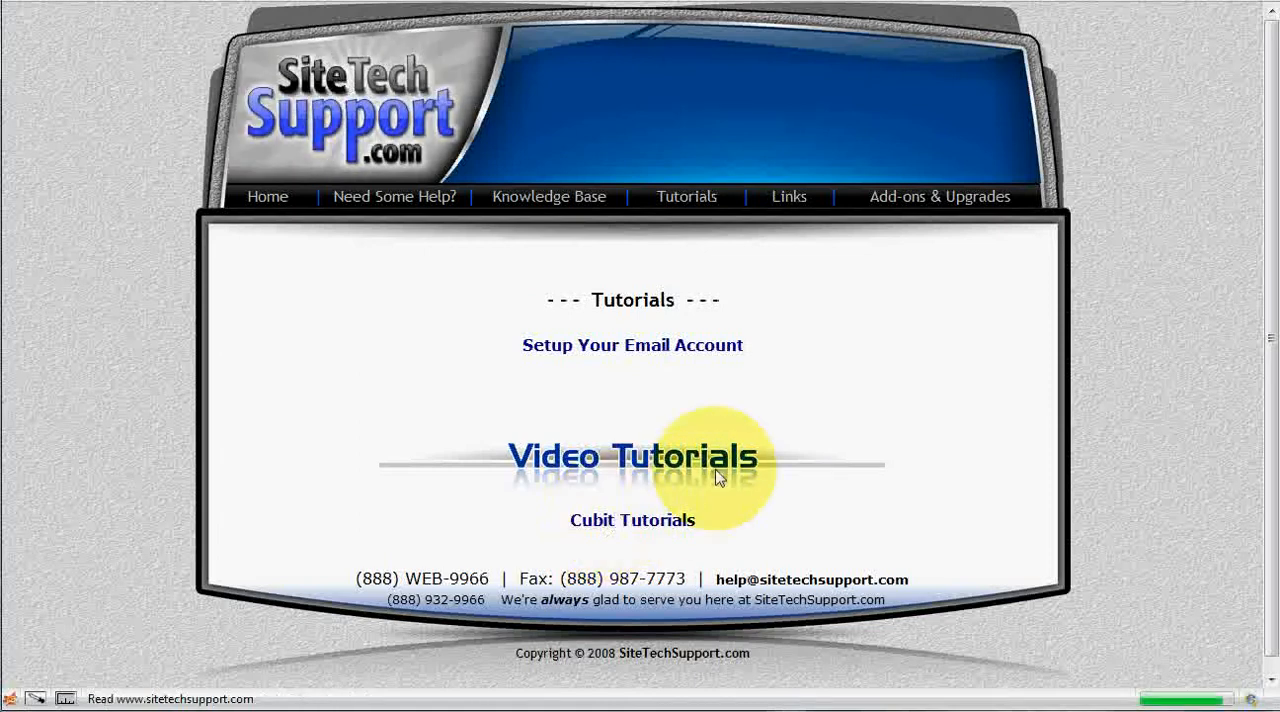
{"action": "scroll", "coordinate": [743, 460], "scroll_direction": "down", "scroll_amount": 10}
{"action": "scroll", "coordinate": [743, 460], "scroll_direction": "down", "scroll_amount": 5}
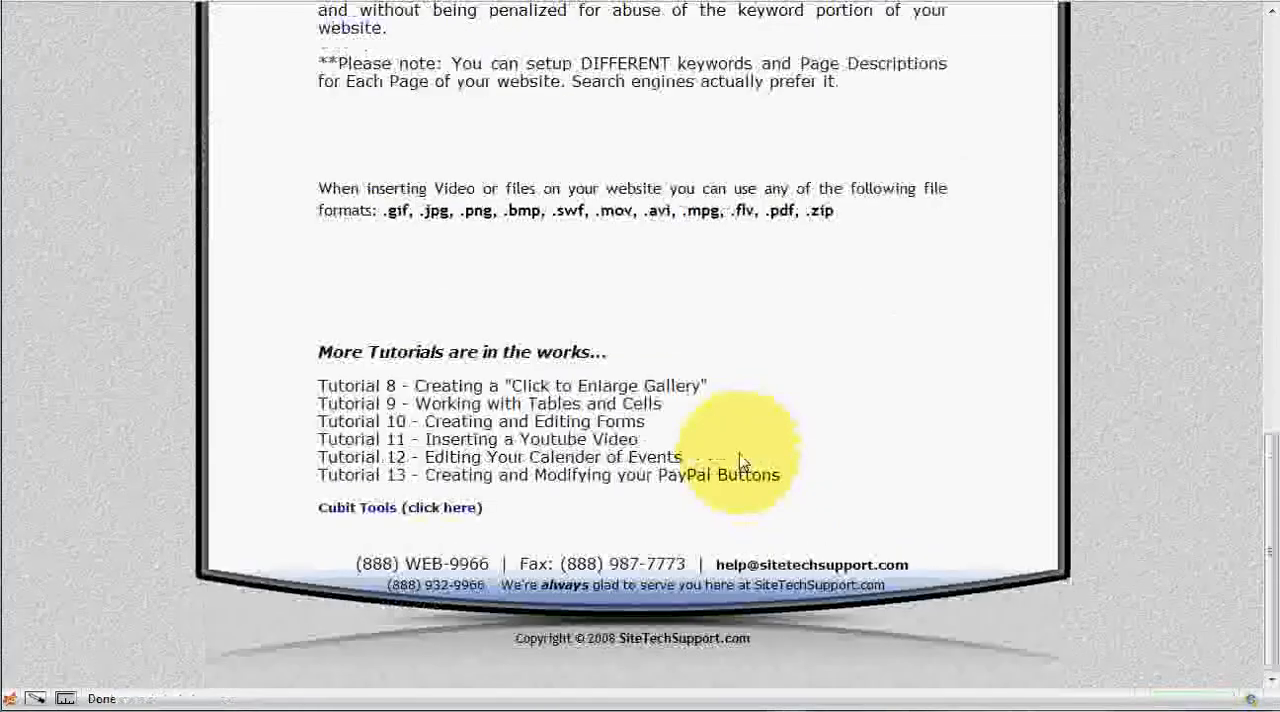
{"action": "left_click", "coordinate": [378, 512]}
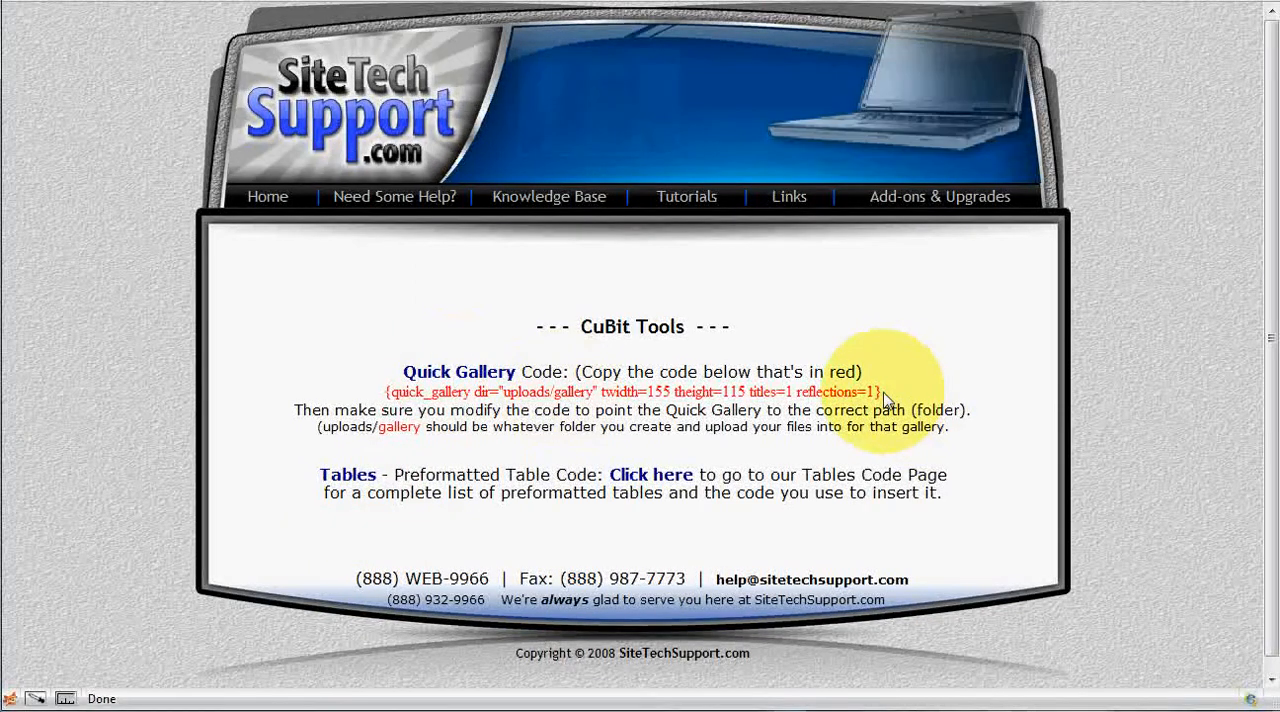
Copy the red Quick Gallery code line and return to the Gallery page editor.
{"action": "left_click_drag", "start_coordinate": [880, 393], "coordinate": [383, 395]}
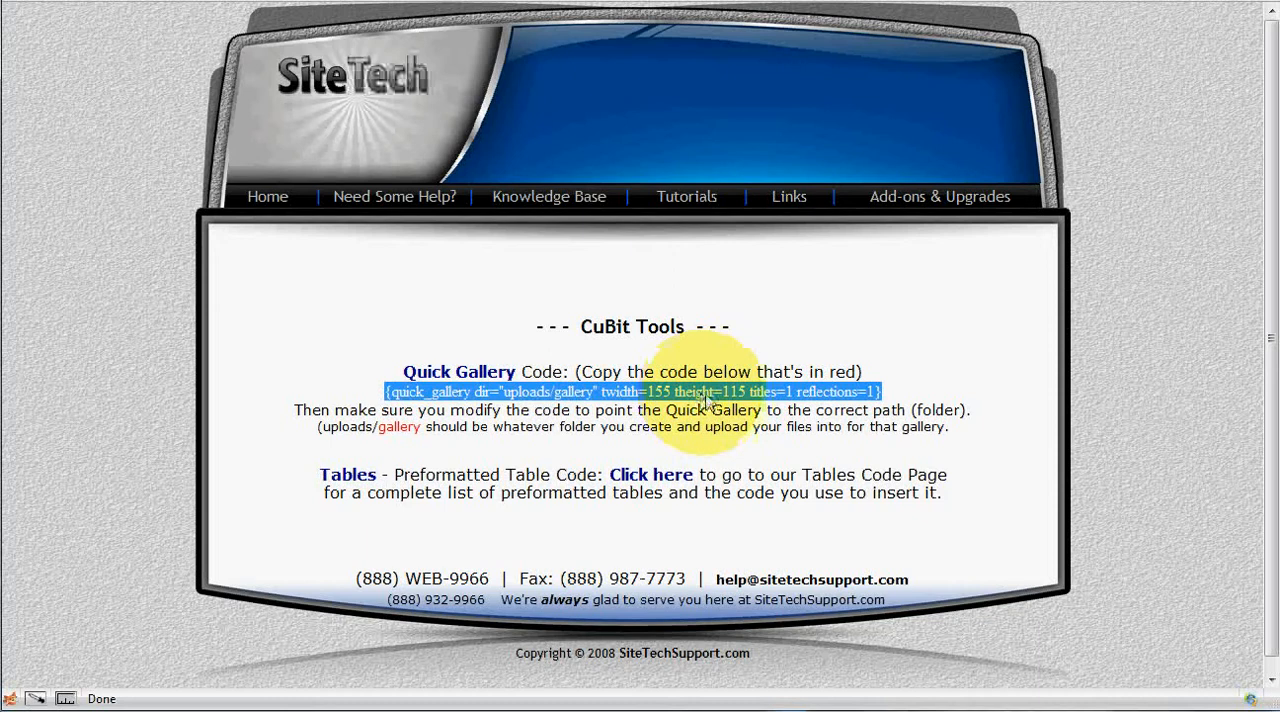
{"action": "right_click", "coordinate": [706, 399]}
{"action": "left_click", "coordinate": [750, 409]}
{"action": "left_click", "coordinate": [1068, 35]}
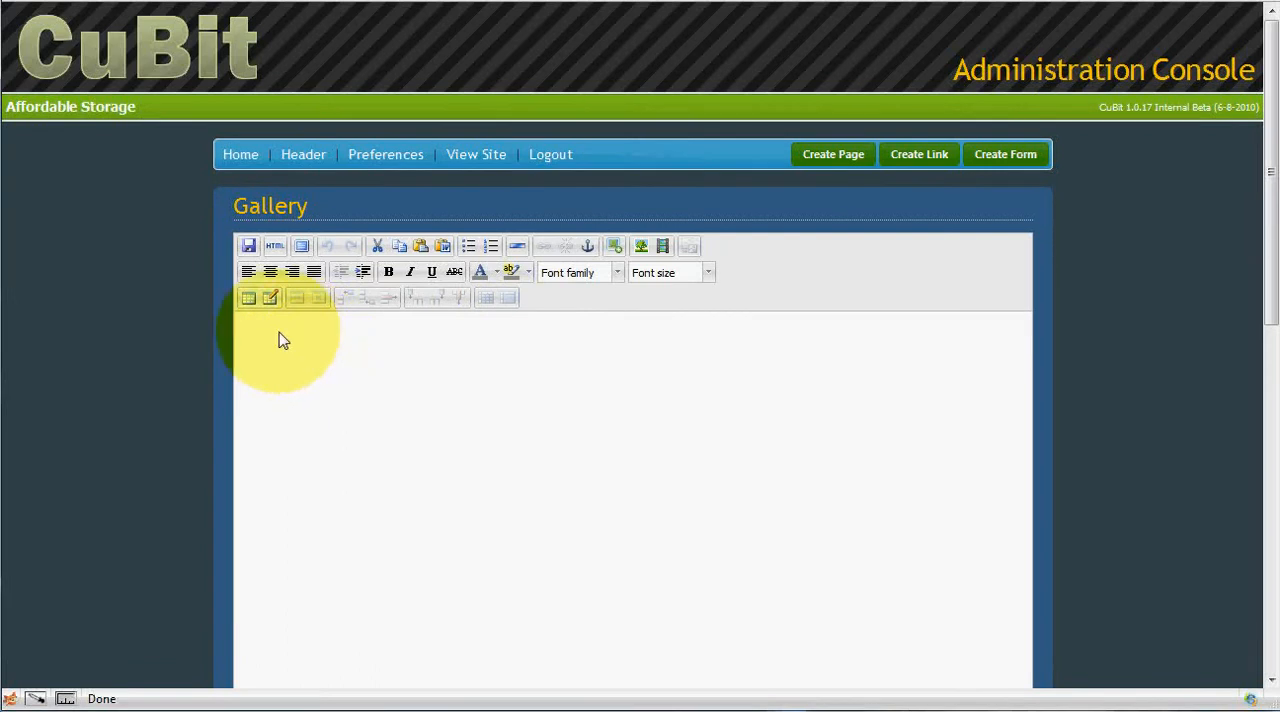
Add the centred line "Click on an image below to see a larger view." to the page at font size 4 (14pt).
{"action": "left_click", "coordinate": [274, 276]}
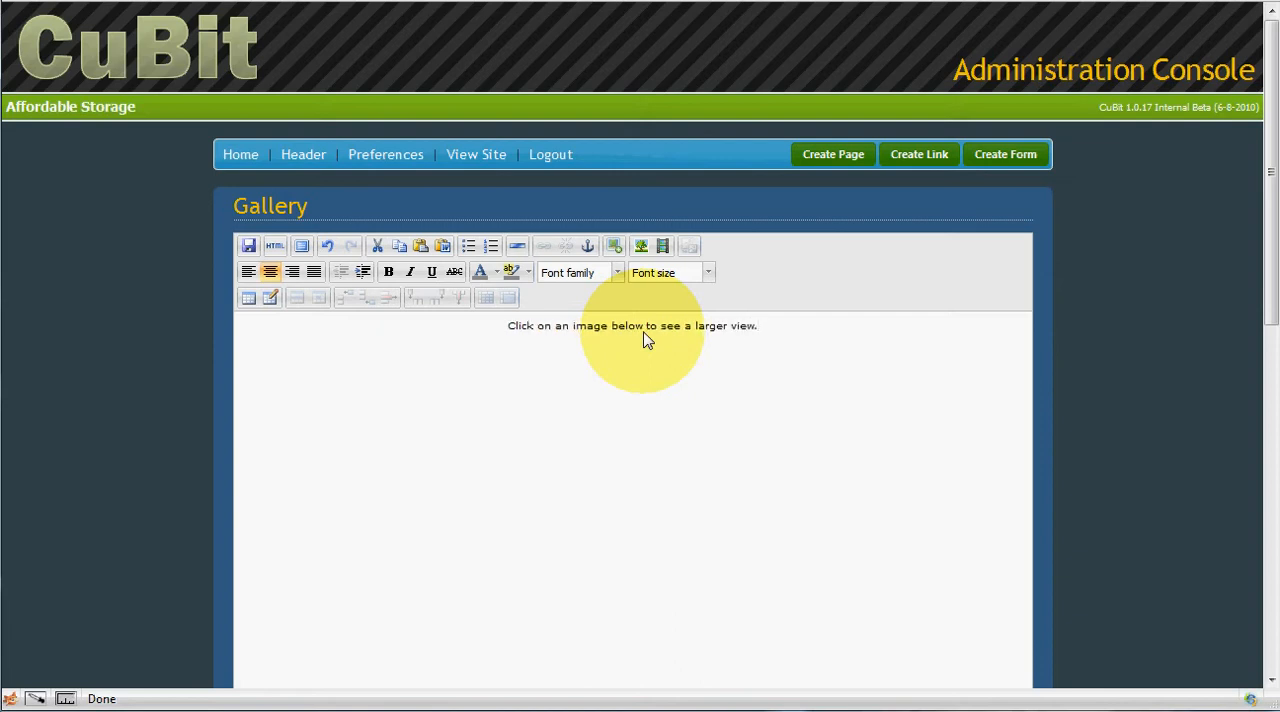
{"action": "left_click_drag", "start_coordinate": [794, 340], "coordinate": [491, 346]}
{"action": "left_click", "coordinate": [690, 272]}
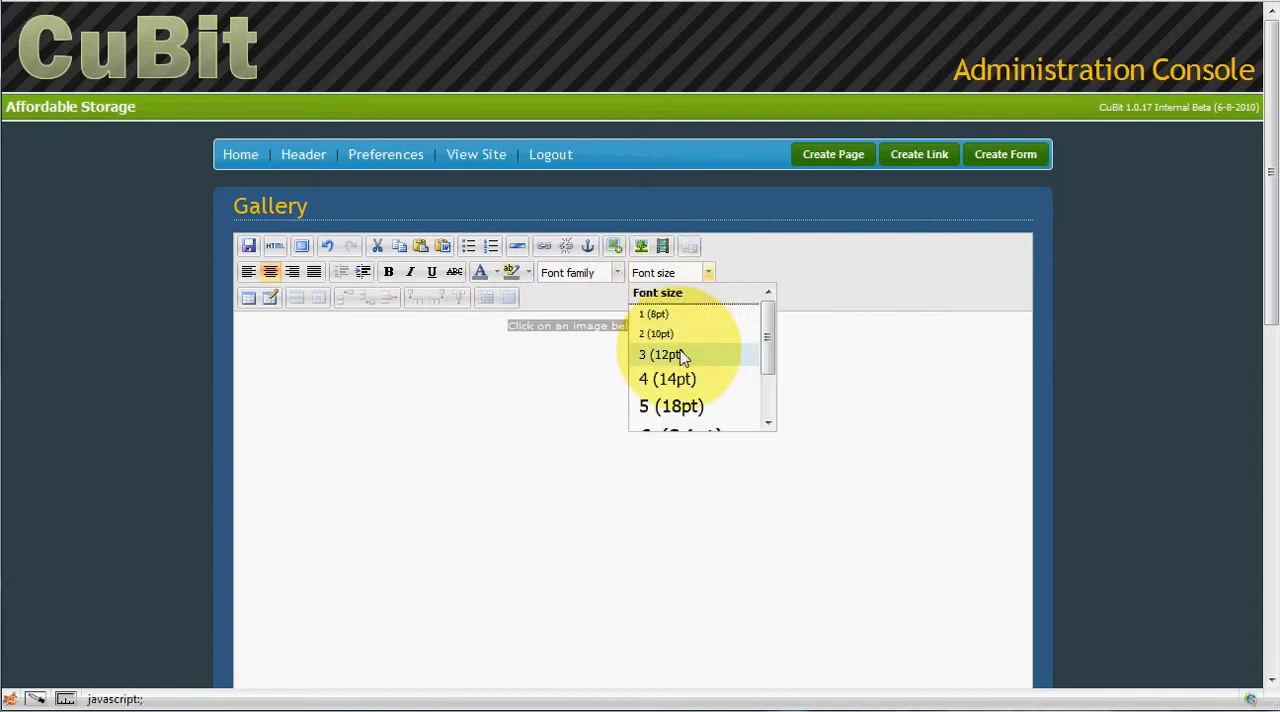
{"action": "left_click", "coordinate": [668, 381]}
{"action": "left_click", "coordinate": [717, 346]}
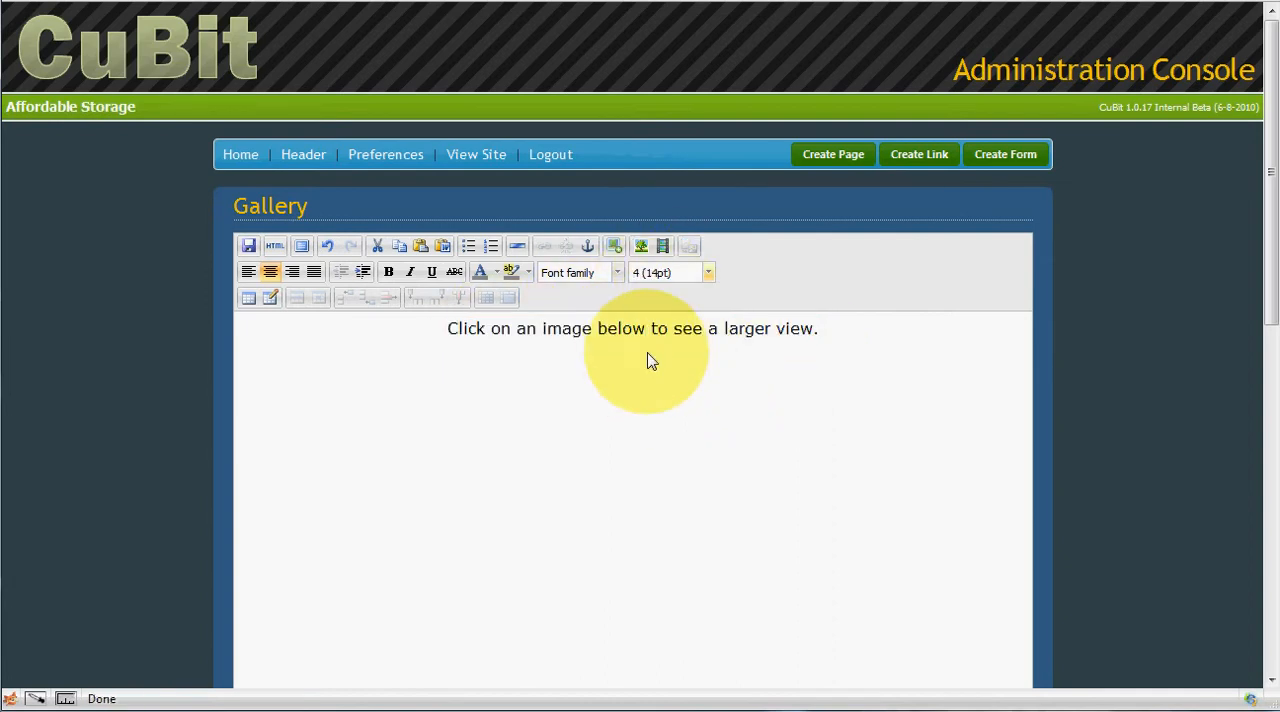
Paste the Quick Gallery code with dir="uploads/gallery" on a new line below the instruction text and save the page.
{"action": "left_click", "coordinate": [822, 330]}
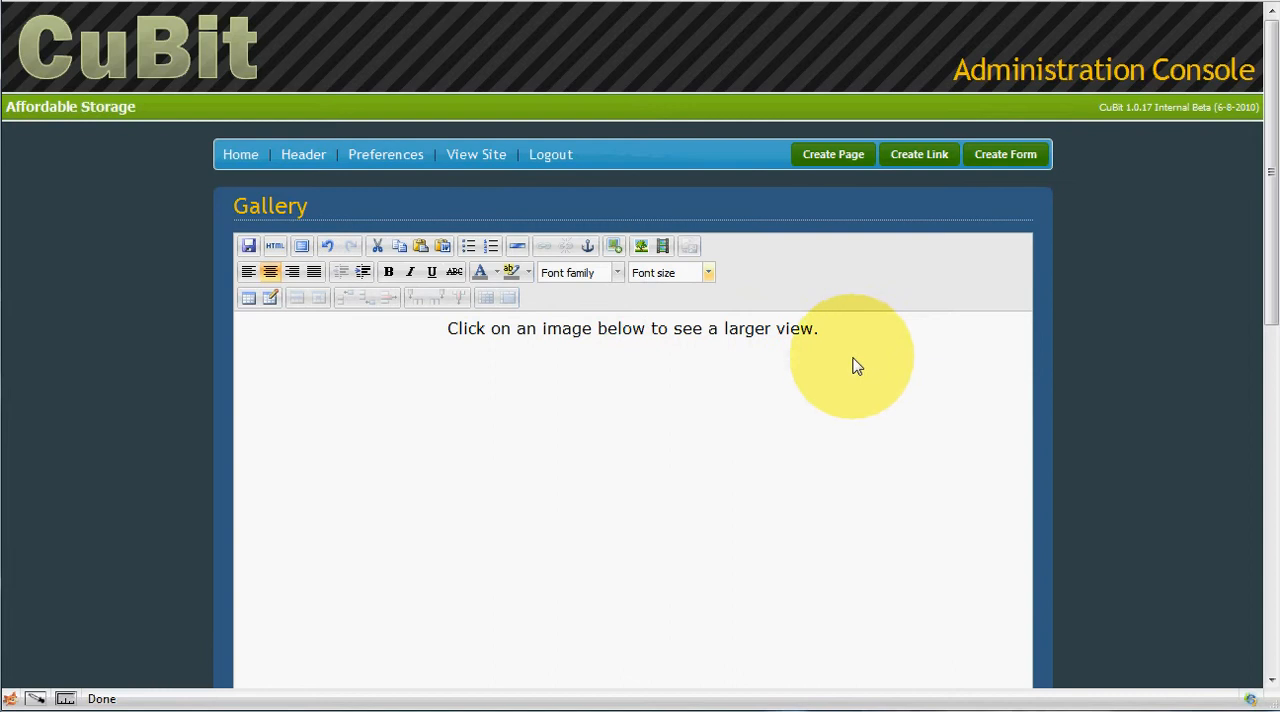
{"action": "key", "text": "ctrl+v"}
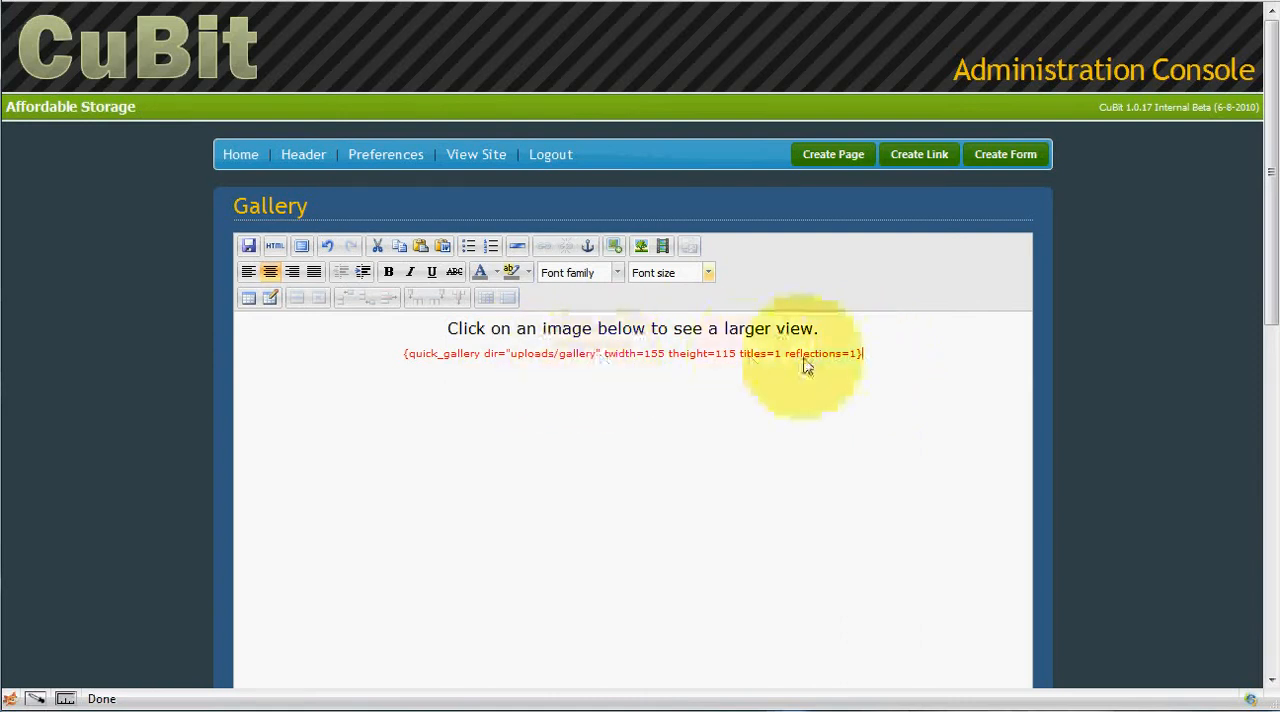
{"action": "left_click_drag", "start_coordinate": [597, 358], "coordinate": [560, 353]}
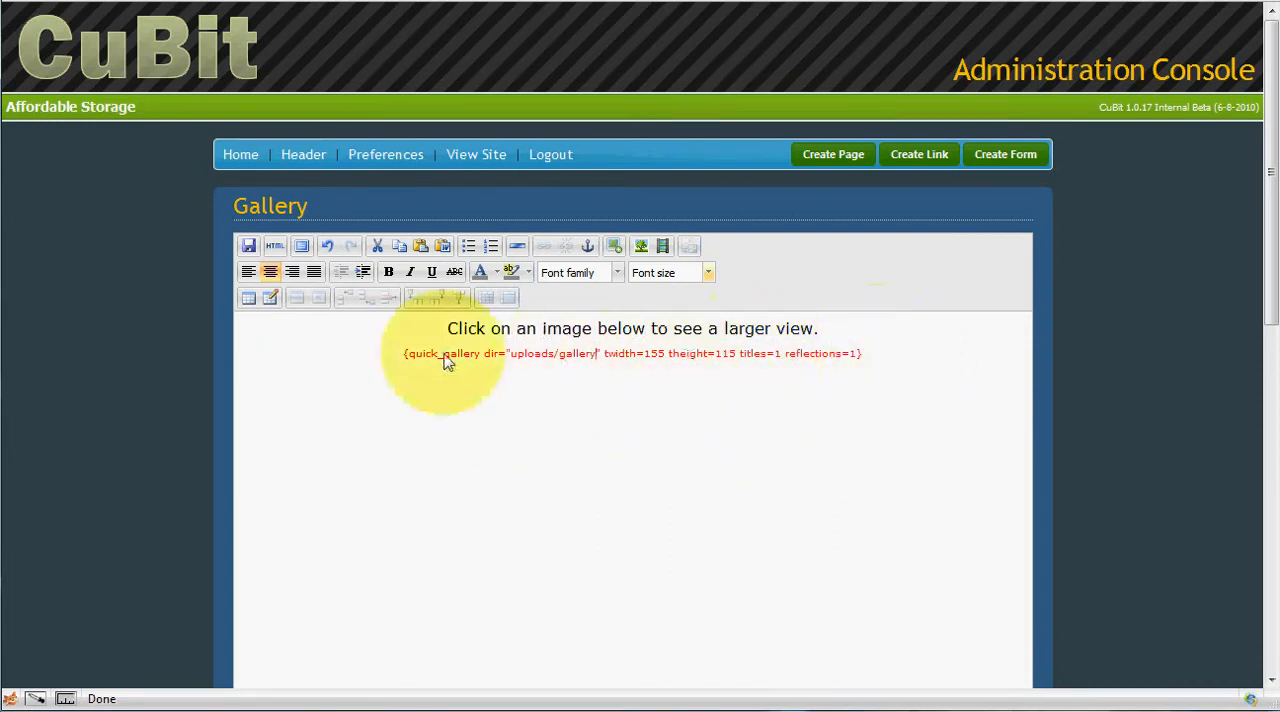
{"action": "left_click", "coordinate": [250, 250]}
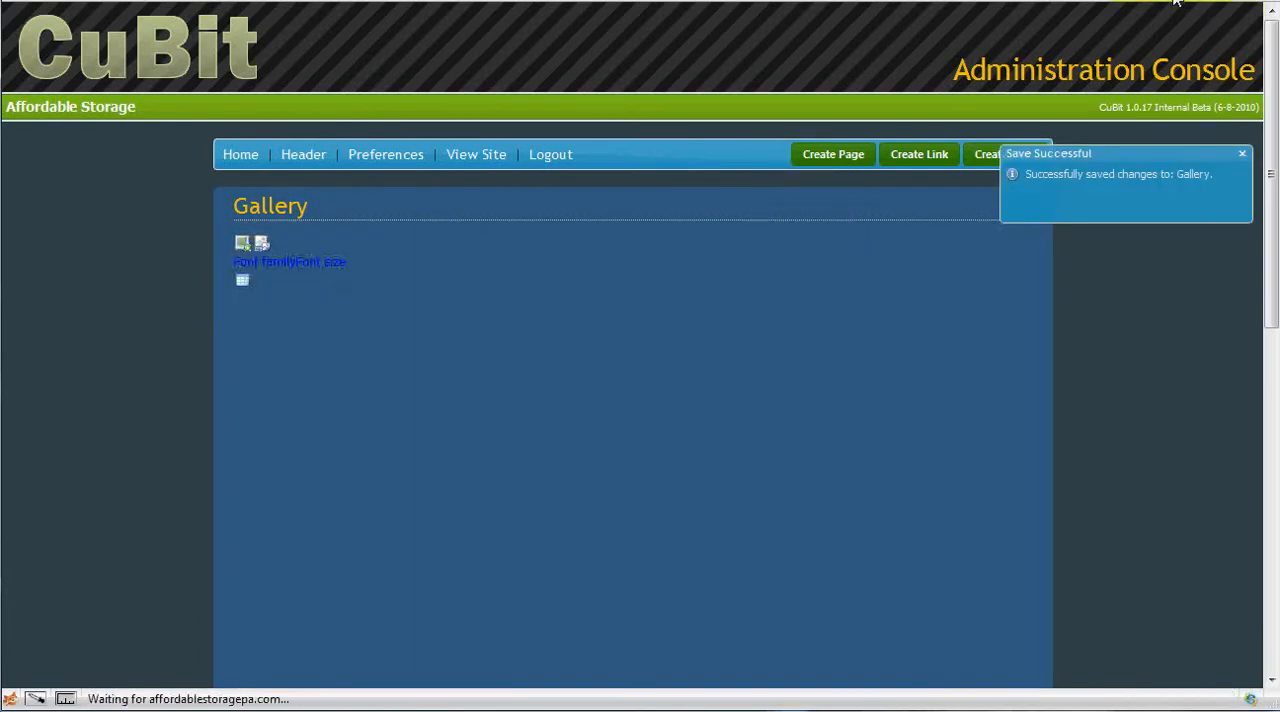
View the Gallery page on the live site, step through all the enlarged images from Service Man onward, and close the viewer.
{"action": "left_click", "coordinate": [1176, 1]}
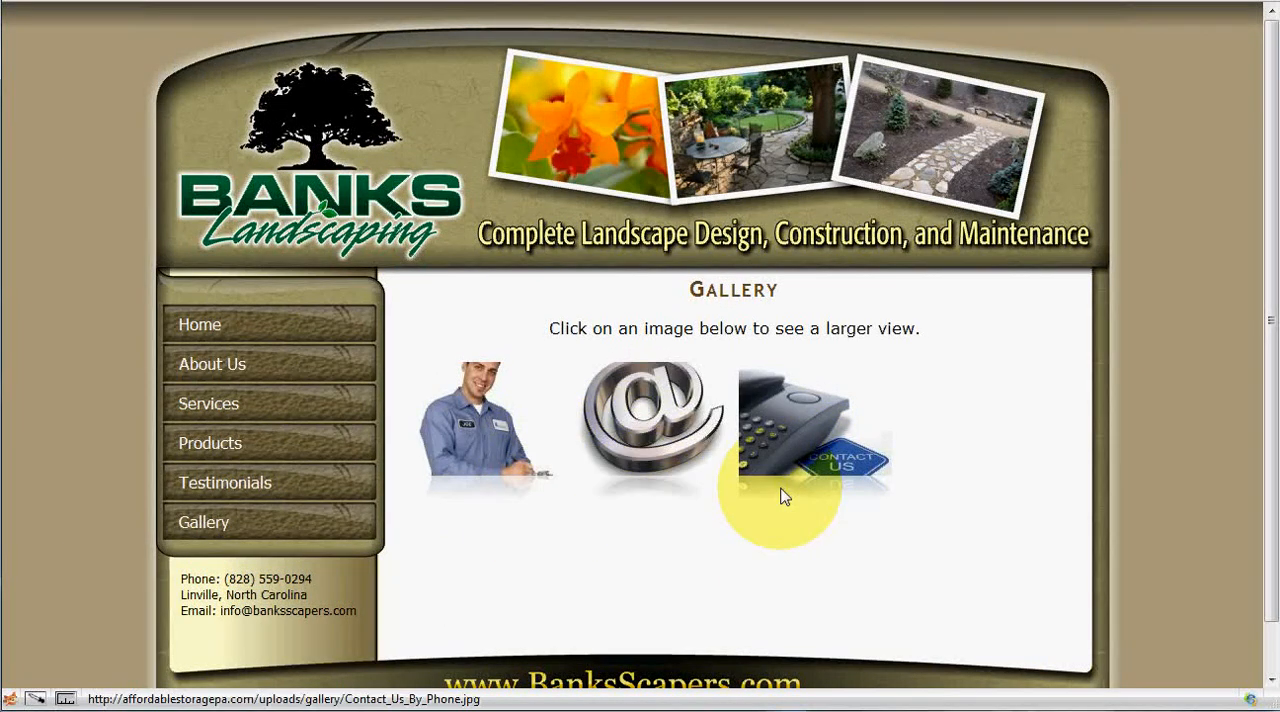
{"action": "left_click", "coordinate": [483, 415]}
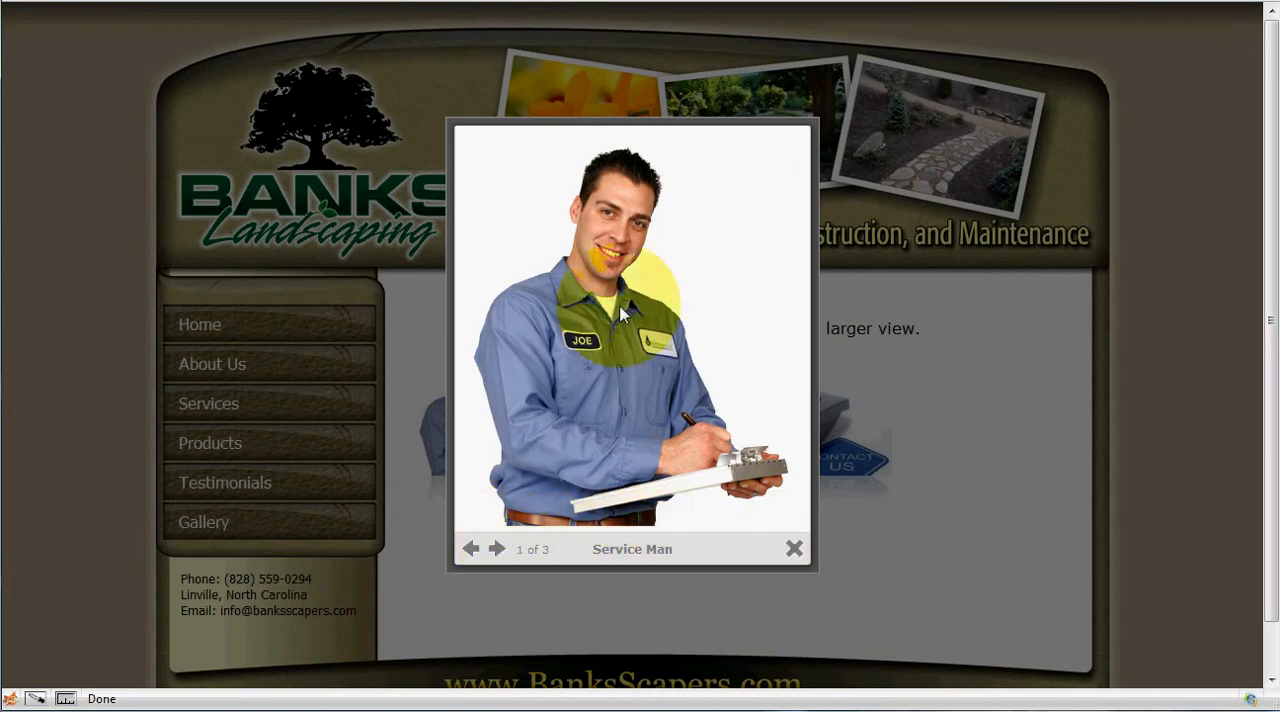
{"action": "left_click", "coordinate": [505, 552]}
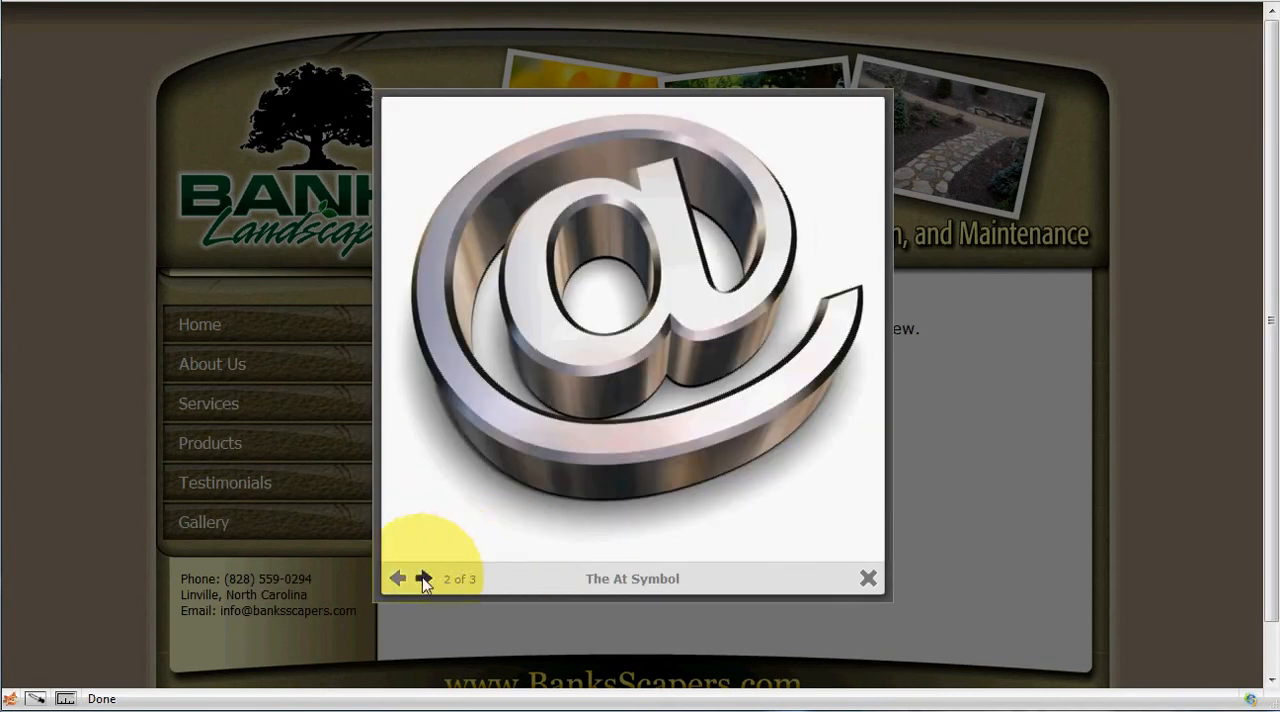
{"action": "left_click", "coordinate": [422, 580]}
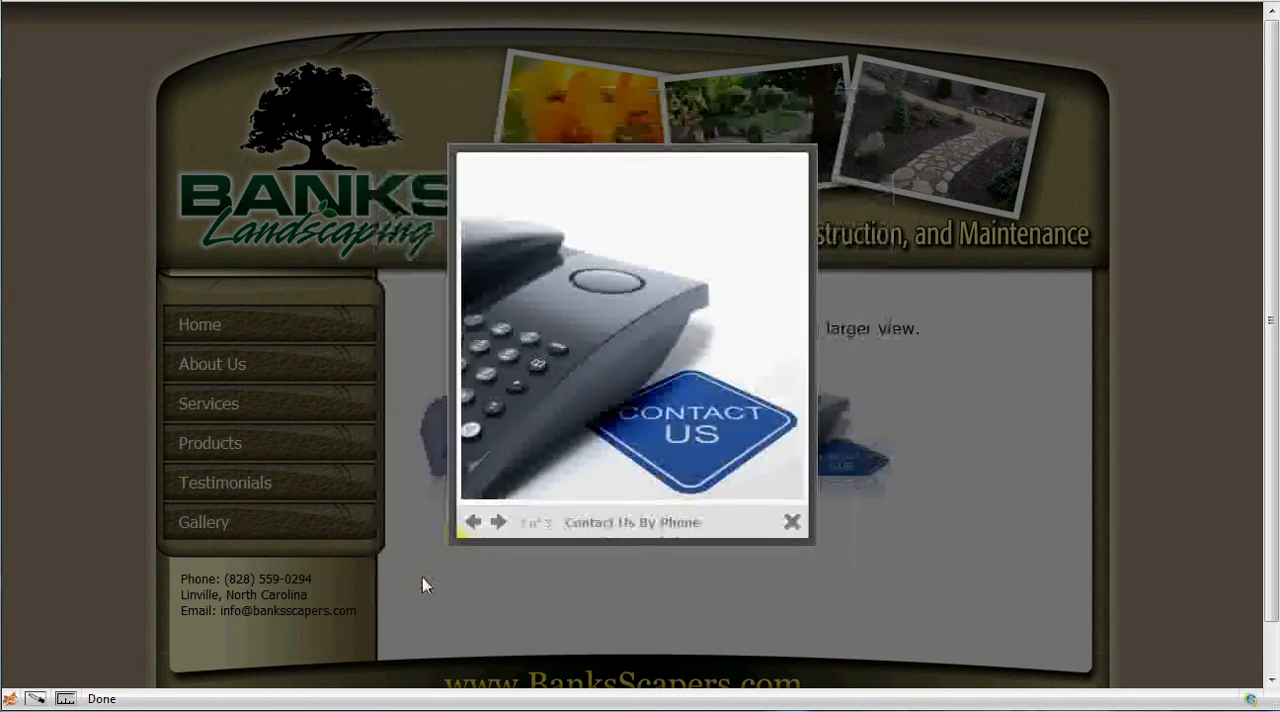
{"action": "left_click", "coordinate": [500, 524]}
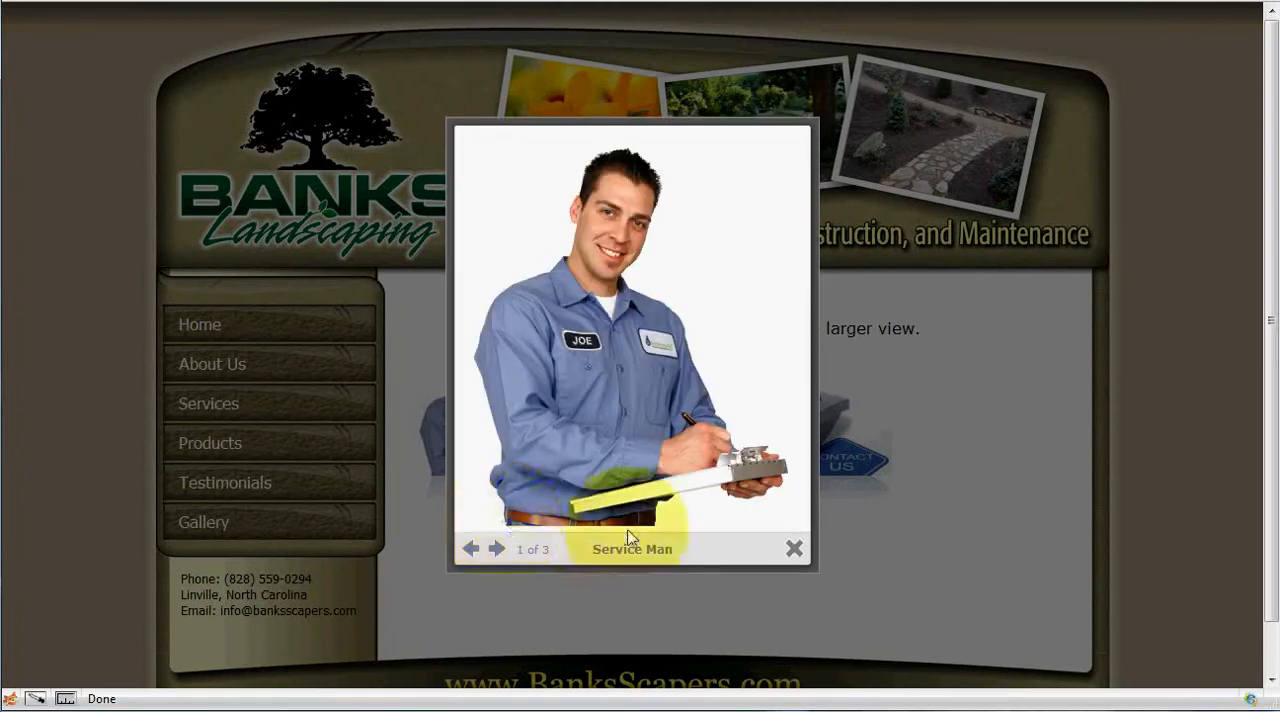
{"action": "left_click", "coordinate": [794, 549]}
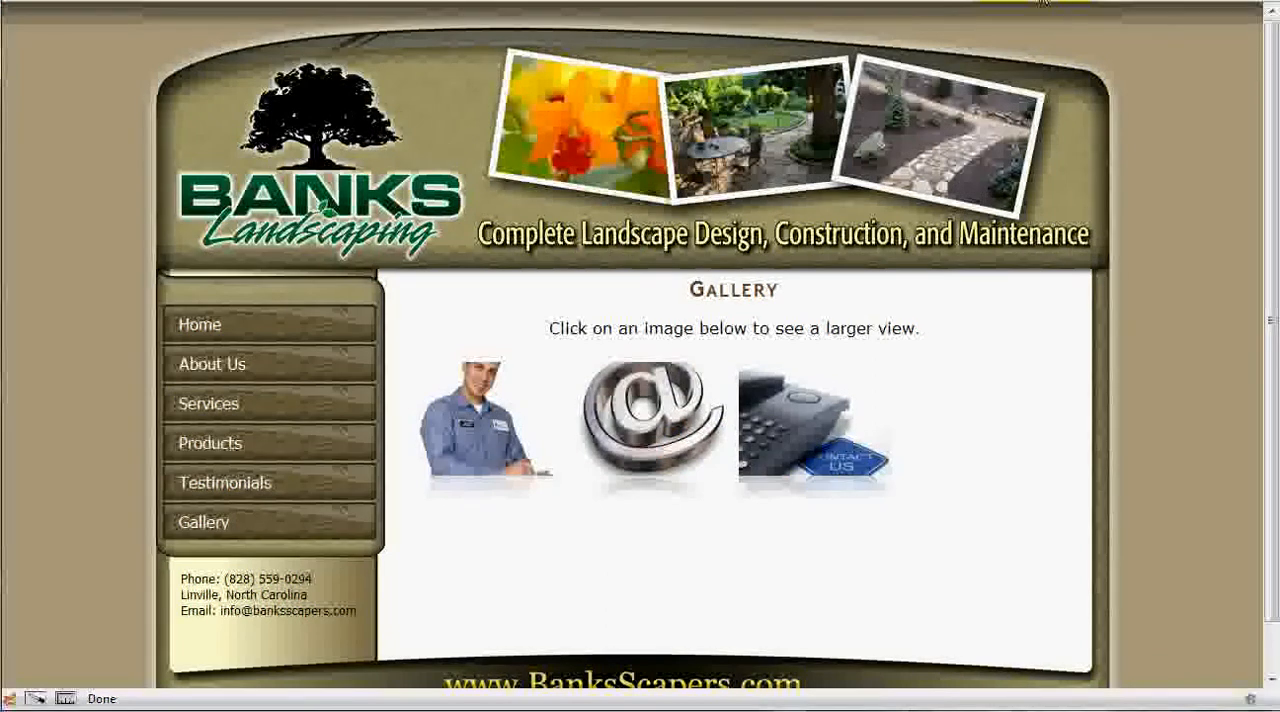
In the Gallery page editor, set the Quick Gallery code to twidth=220, theight=180 and reflections=0, and save the page.
{"action": "left_click", "coordinate": [1042, 2]}
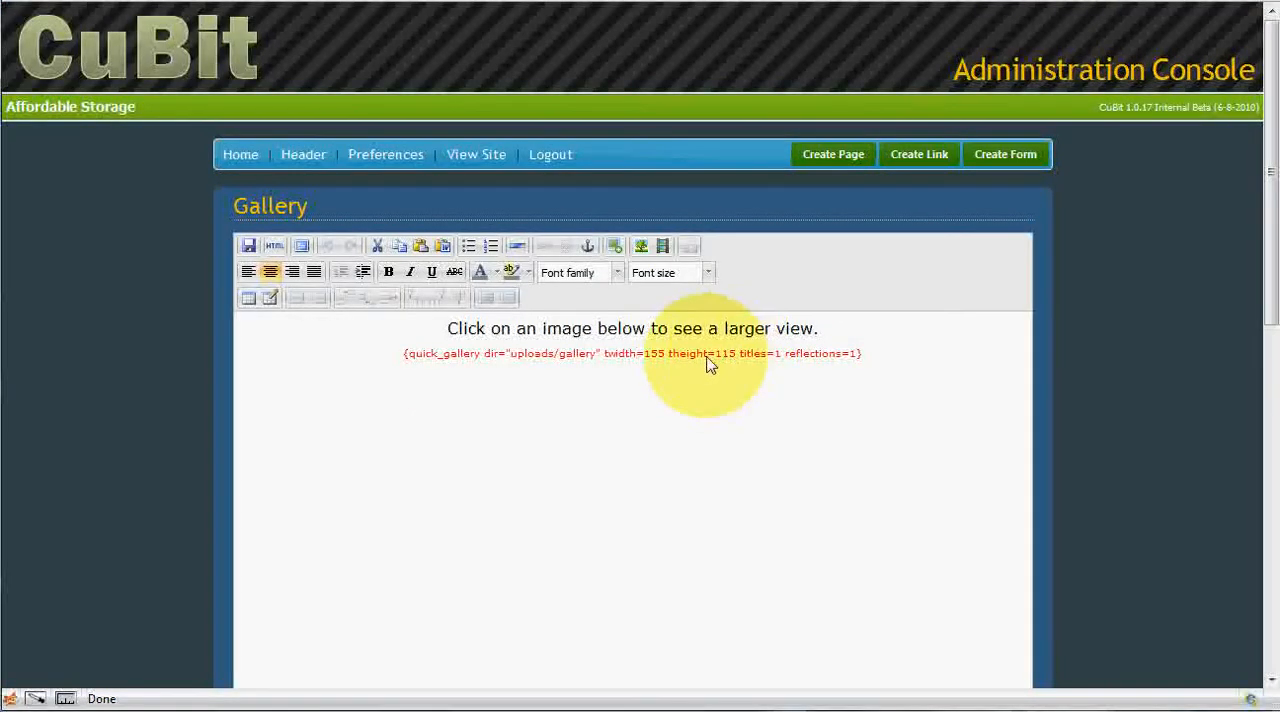
{"action": "left_click", "coordinate": [637, 354]}
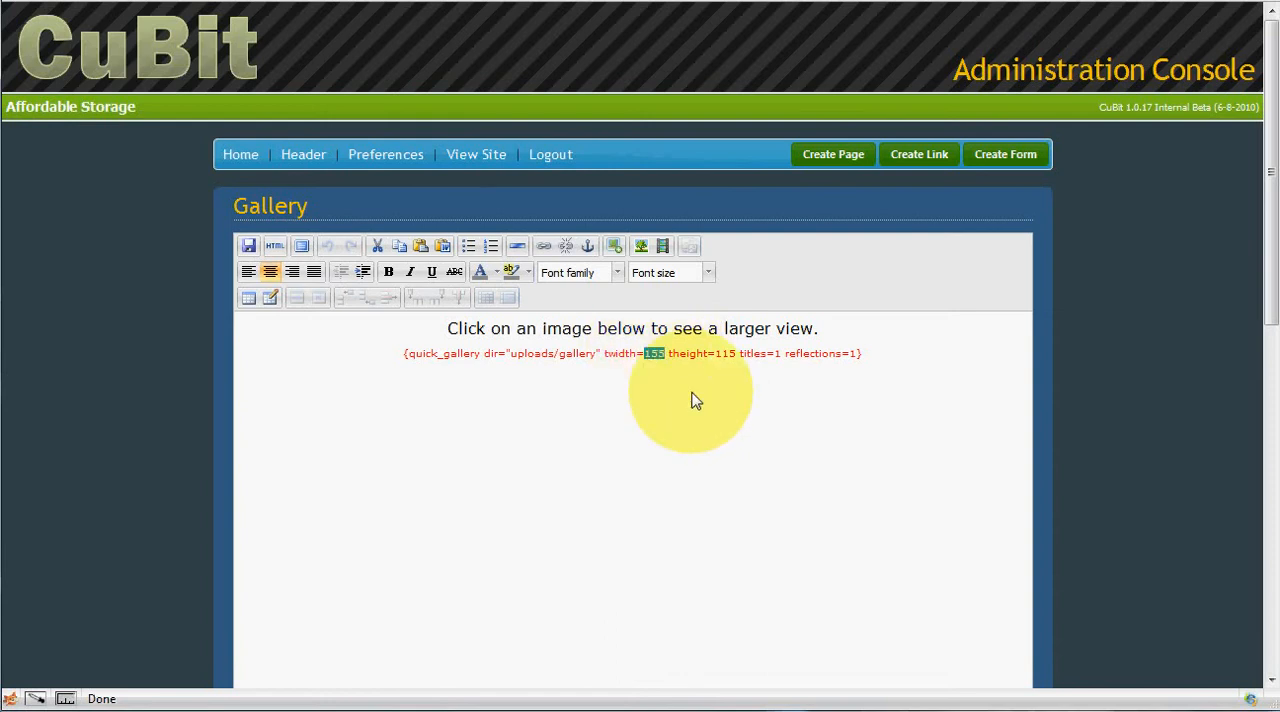
{"action": "type", "text": "220"}
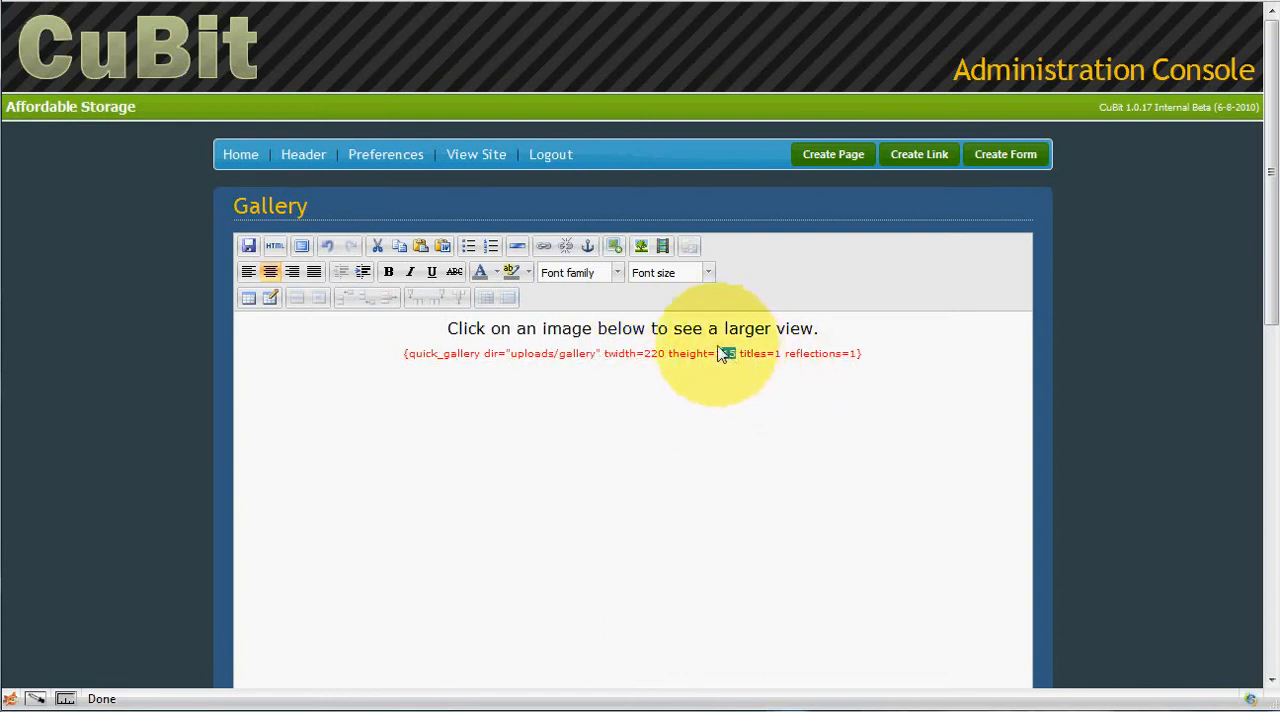
{"action": "type", "text": "180"}
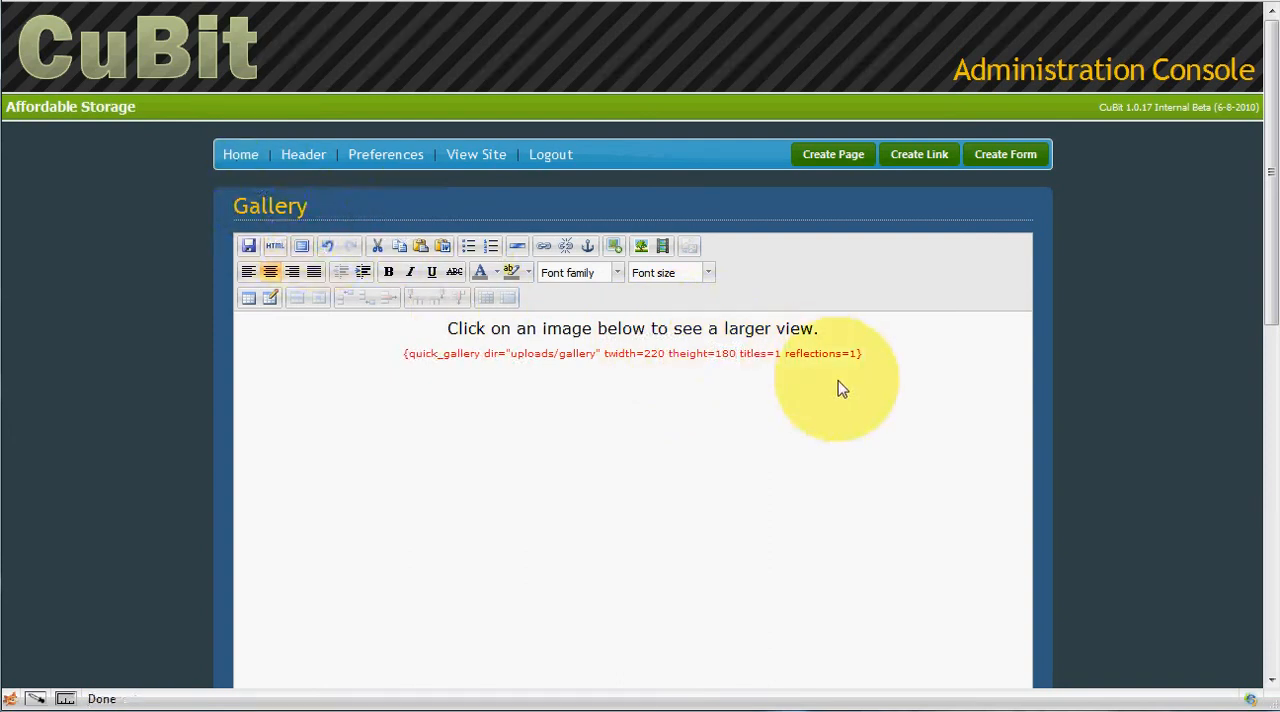
{"action": "left_click", "coordinate": [857, 353]}
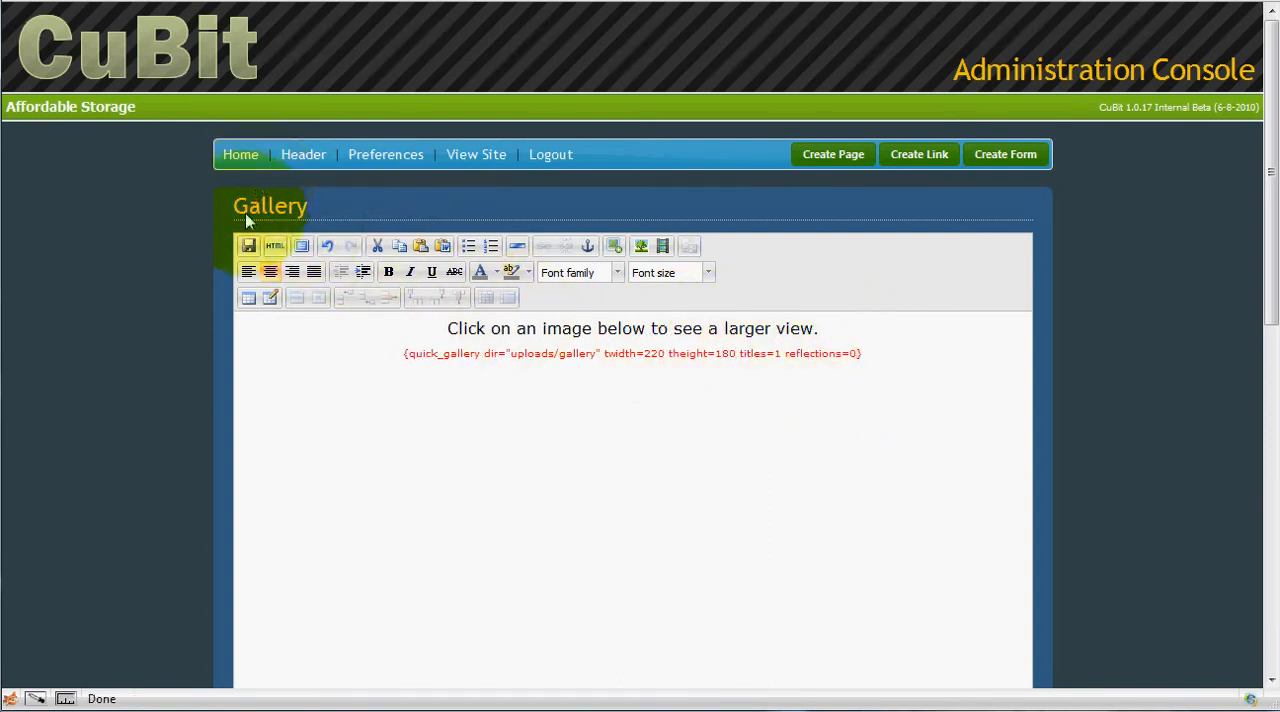
{"action": "left_click", "coordinate": [249, 246]}
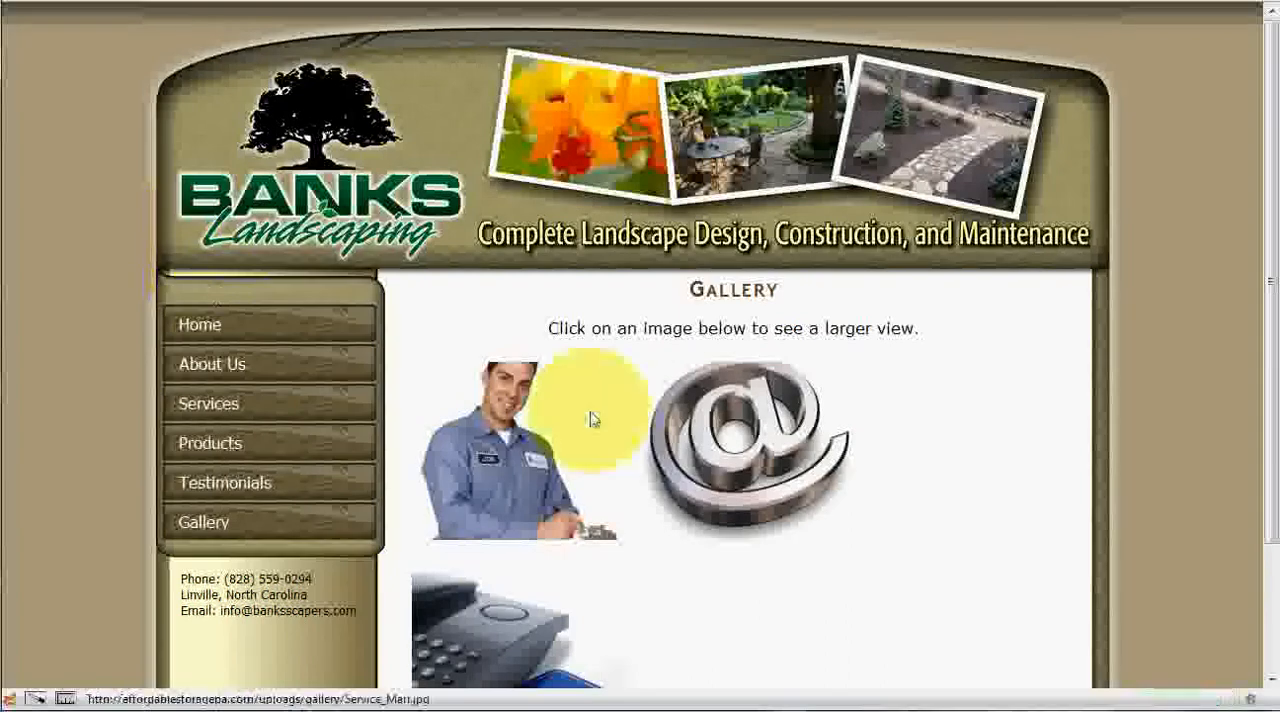
Check the resized thumbnails on the live Gallery page, enlarge the At Symbol image, and close the viewer.
{"action": "scroll", "coordinate": [782, 444], "scroll_direction": "down", "scroll_amount": 3}
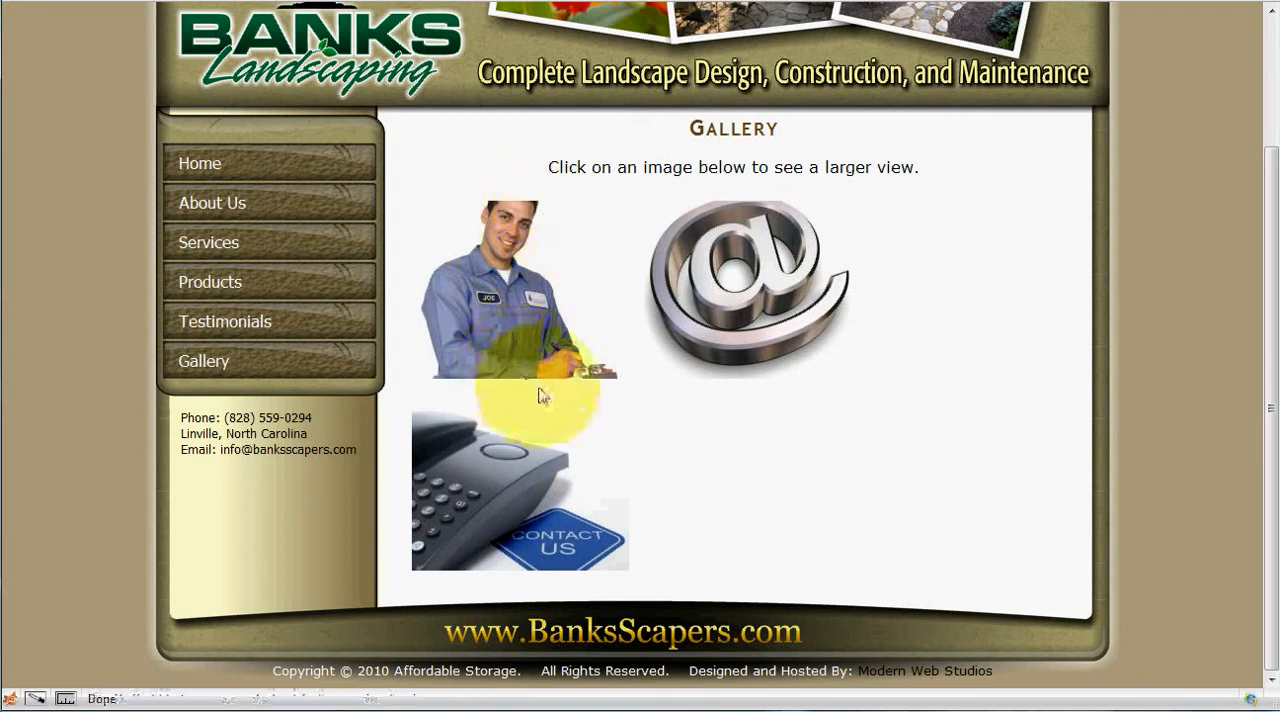
{"action": "left_click", "coordinate": [743, 280]}
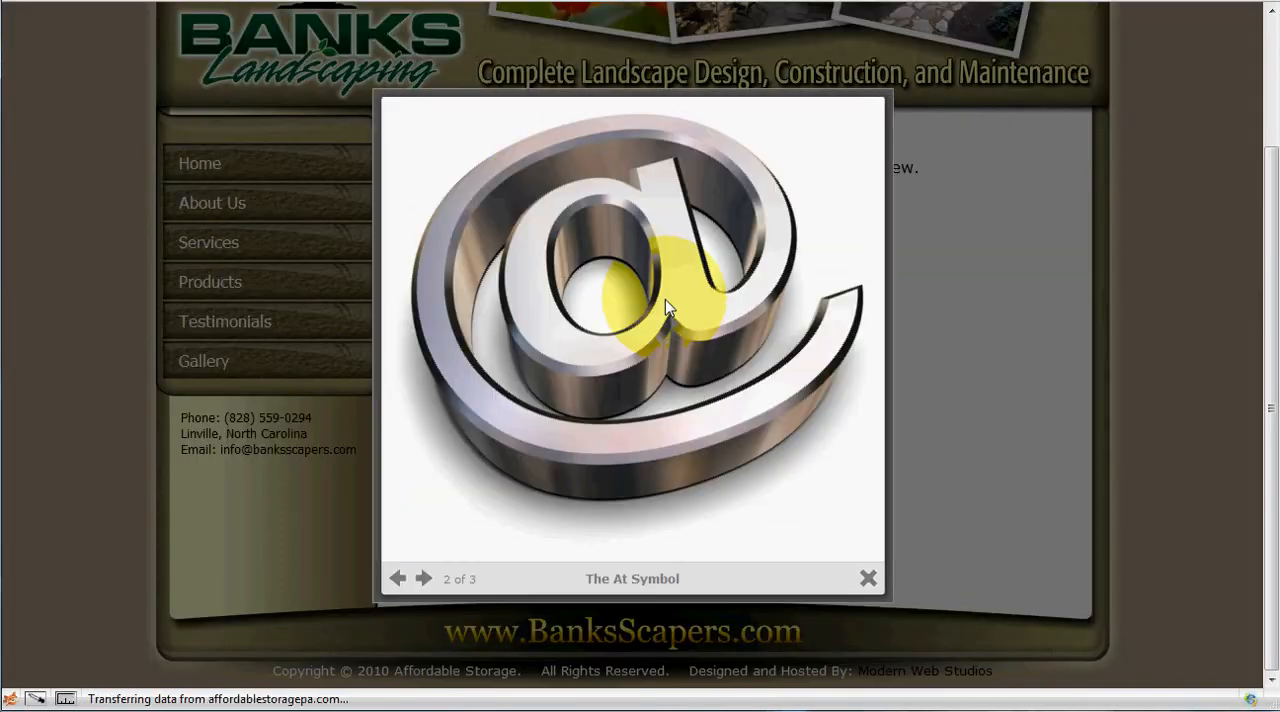
{"action": "left_click", "coordinate": [1008, 391]}
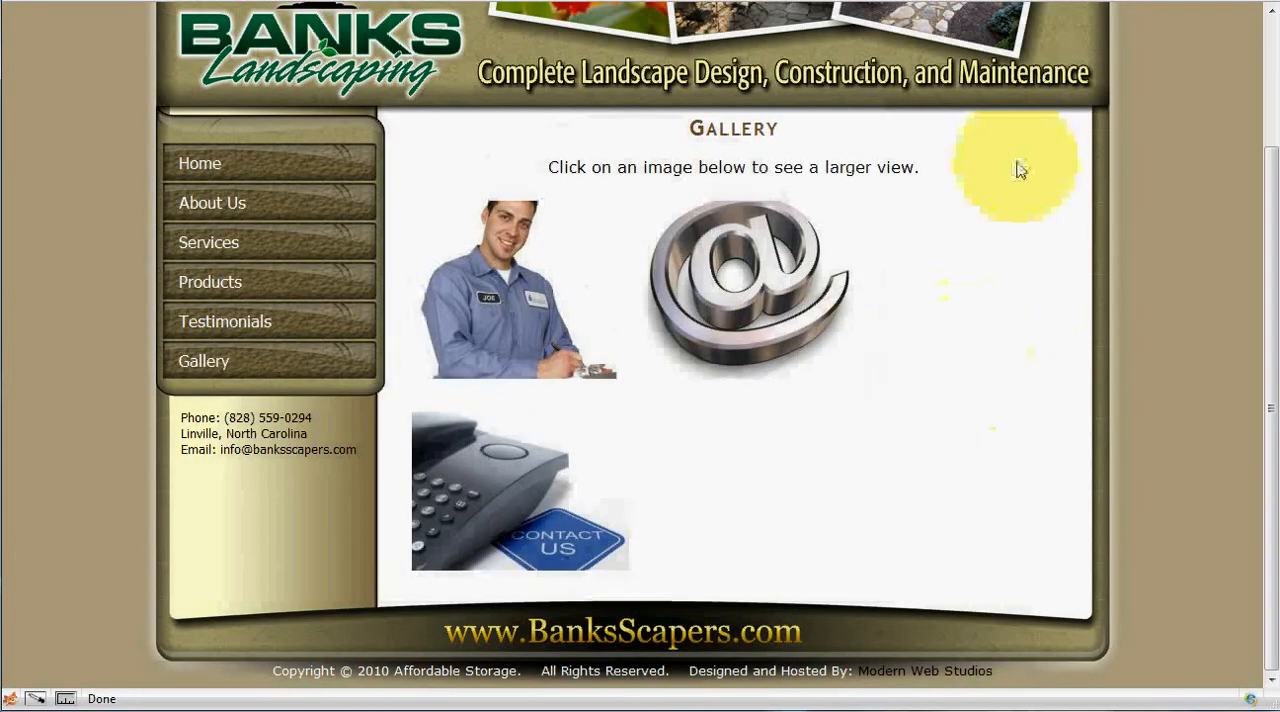
Set theight to 100 and reduce twidth in the Quick Gallery code, save the page, and view the thumbnails on the live Gallery page.
{"action": "left_click", "coordinate": [1043, 1]}
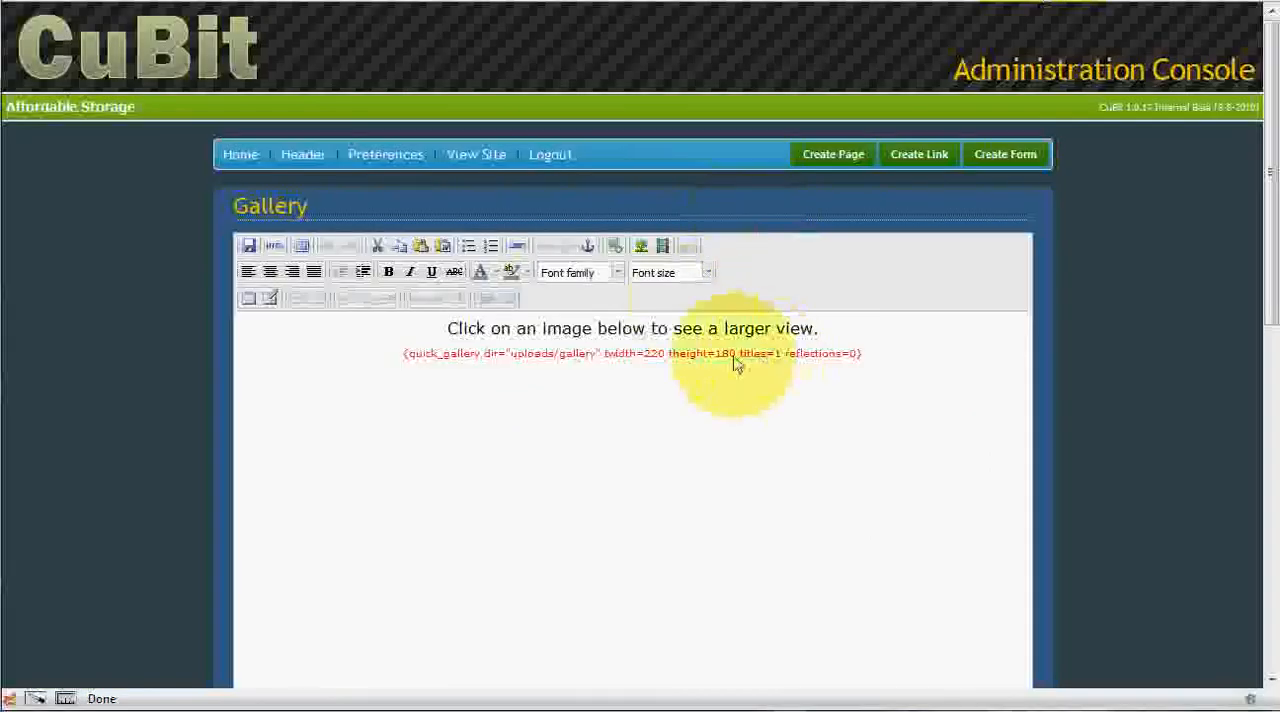
{"action": "left_click_drag", "start_coordinate": [725, 362], "coordinate": [644, 357]}
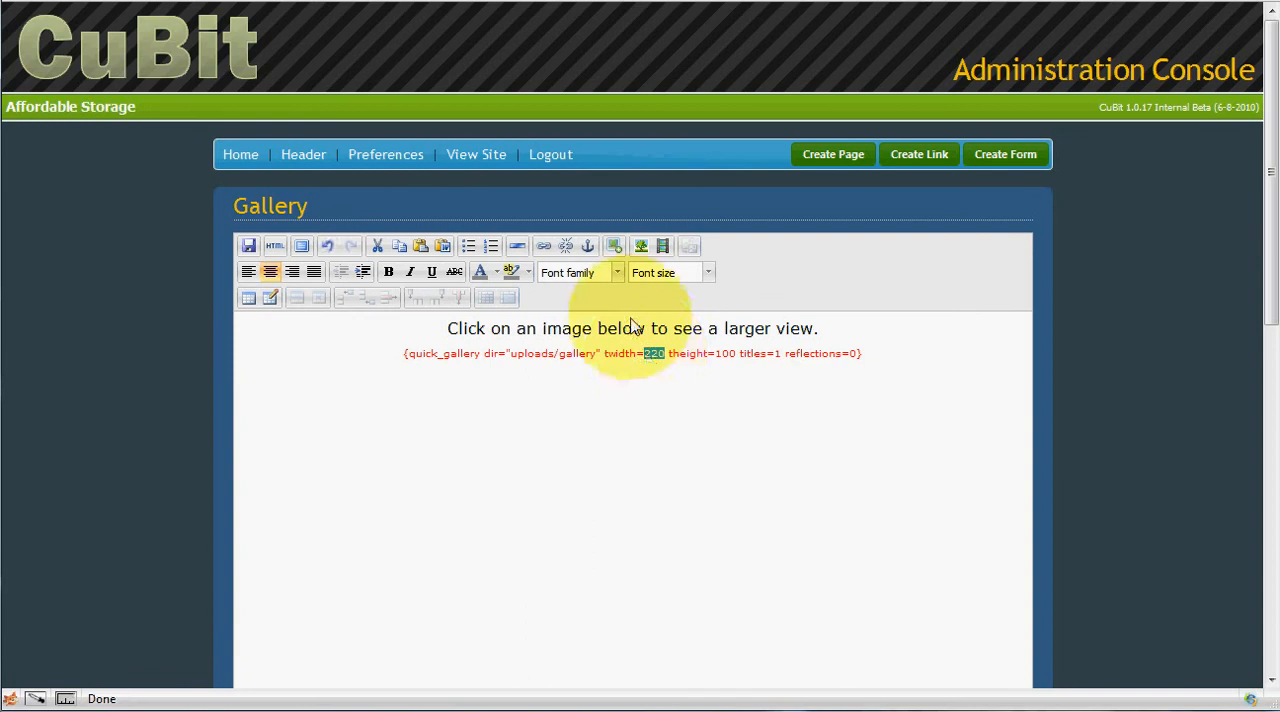
{"action": "left_click", "coordinate": [248, 245]}
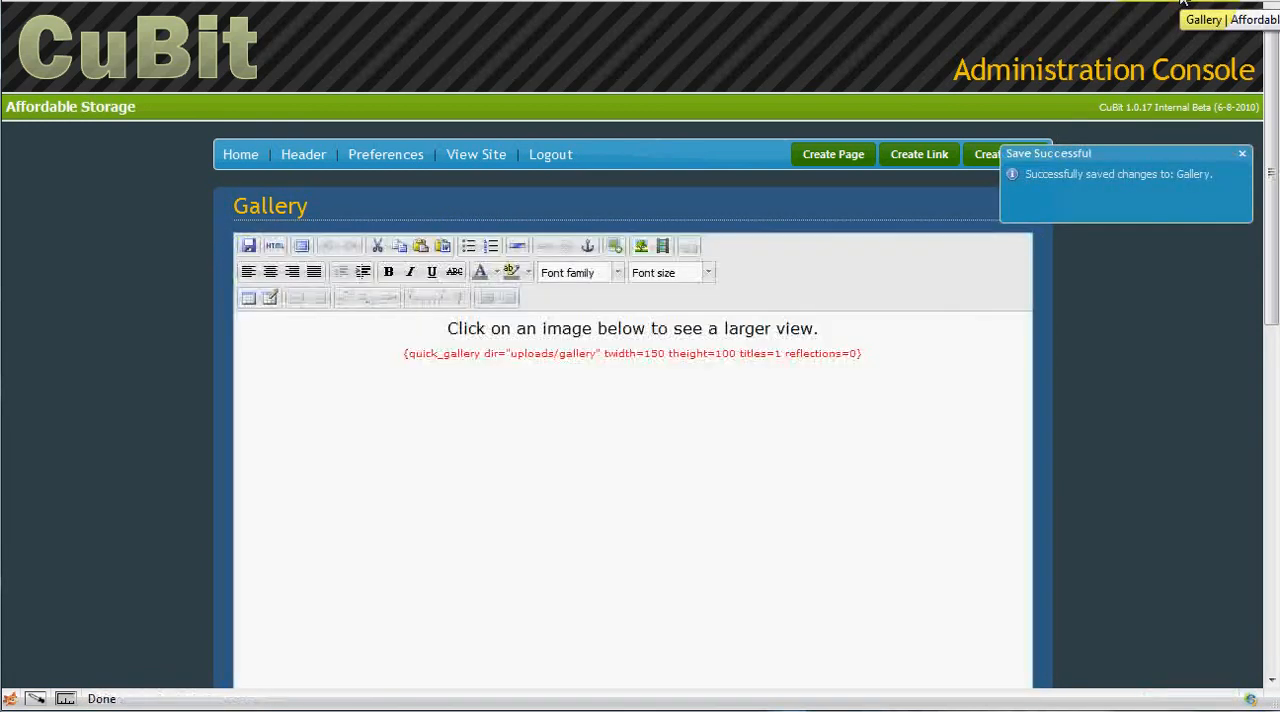
{"action": "left_click", "coordinate": [1183, 1]}
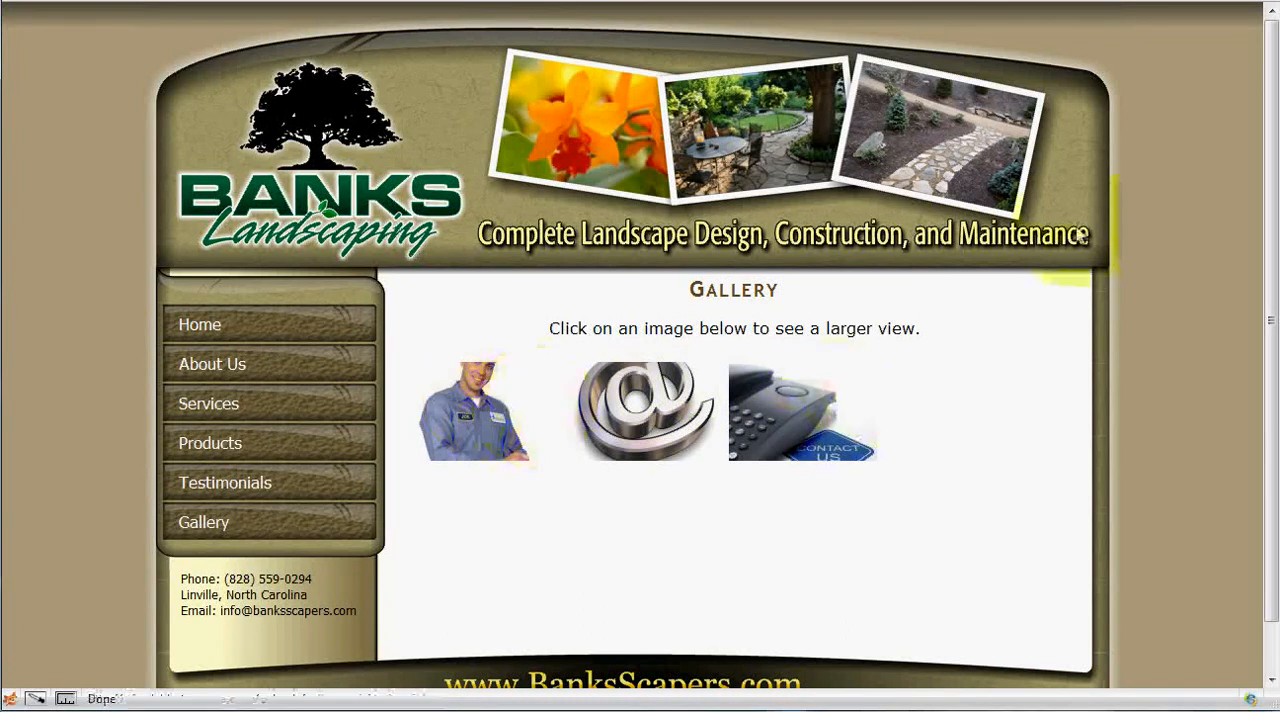
{"action": "scroll", "coordinate": [1120, 275], "scroll_direction": "down", "scroll_amount": 1}
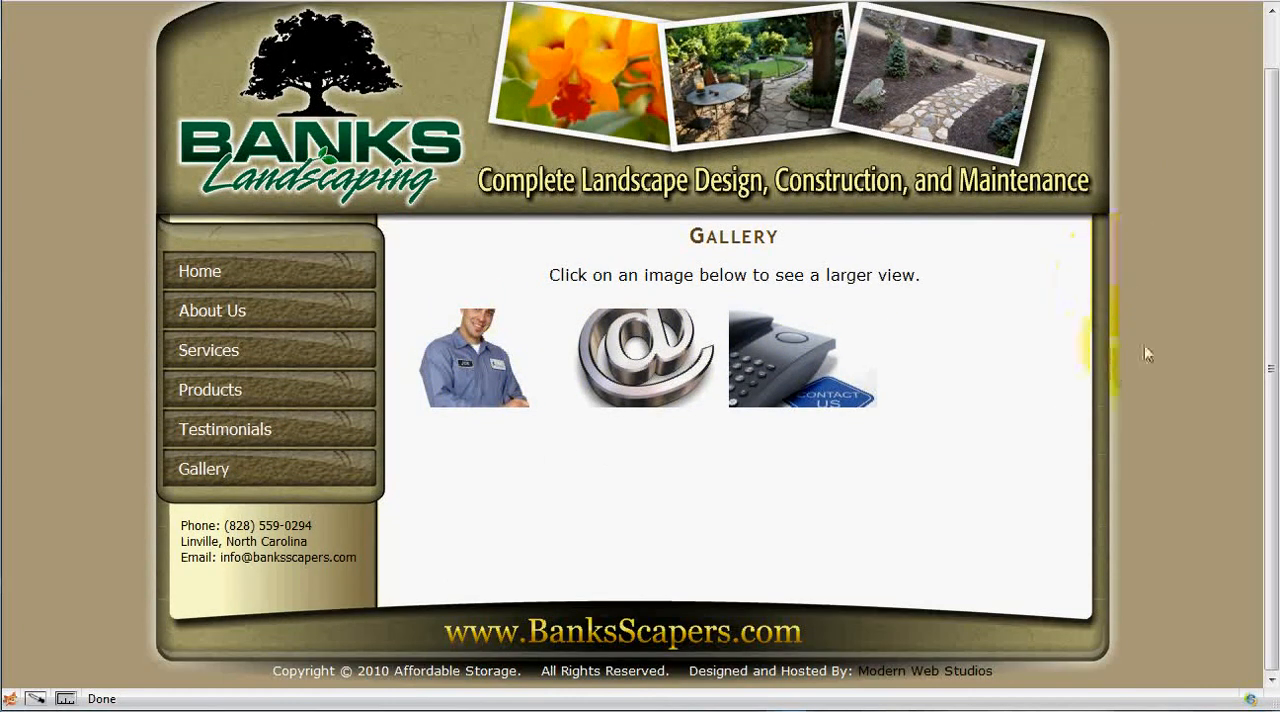